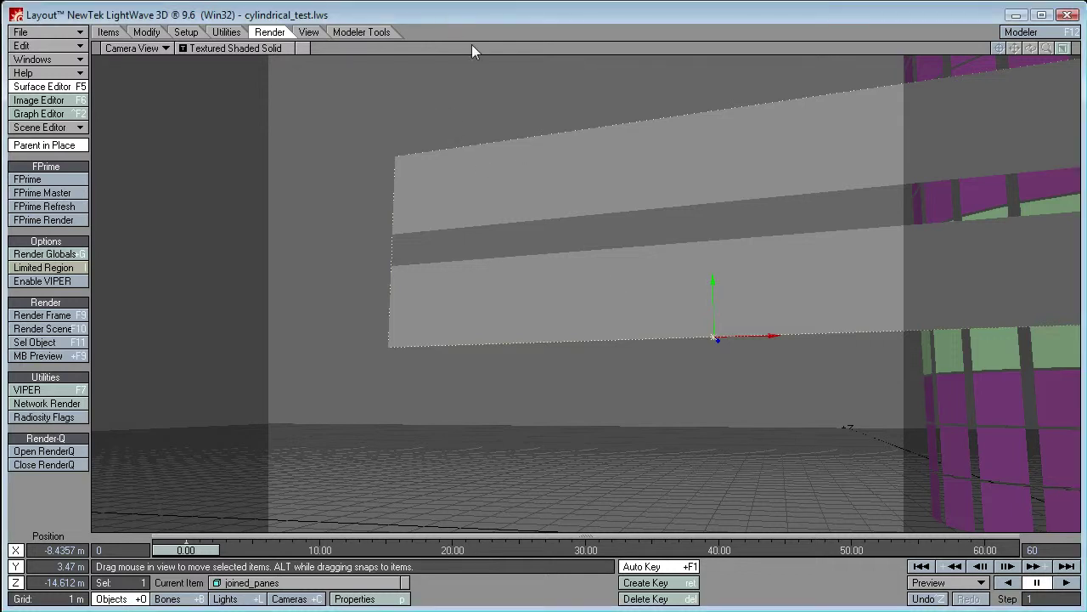
Select the camera and move it to about X -7.07 m, Z -19.14 m to frame both pane strips.
key("shift+c")
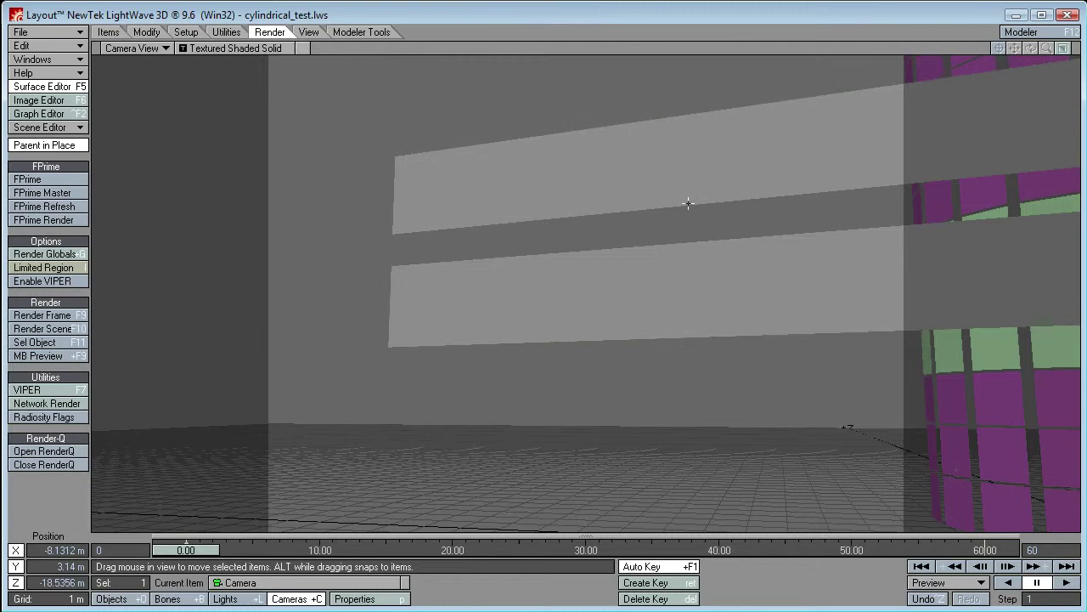
left_click_drag(653, 202, 918, 466)
left_click_drag(606, 211, 617, 207)
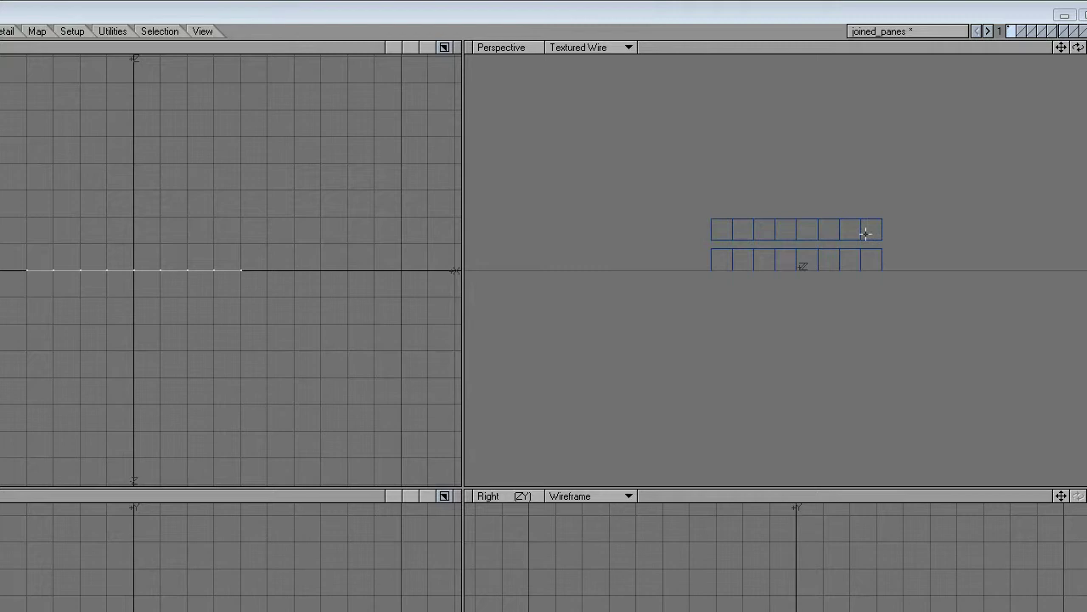
In Modeler, examine the individual polygons making up the upper and lower pane strips of joined_panes, selecting and deselecting them.
mouse_move(861, 235)
left_mouse_down()
mouse_move(694, 250)
mouse_move(689, 267)
mouse_move(869, 272)
mouse_move(844, 240)
mouse_move(859, 230)
mouse_move(709, 184)
mouse_move(809, 143)
mouse_move(762, 311)
mouse_move(740, 252)
left_mouse_up()
left_click_drag(954, 252, 775, 237)
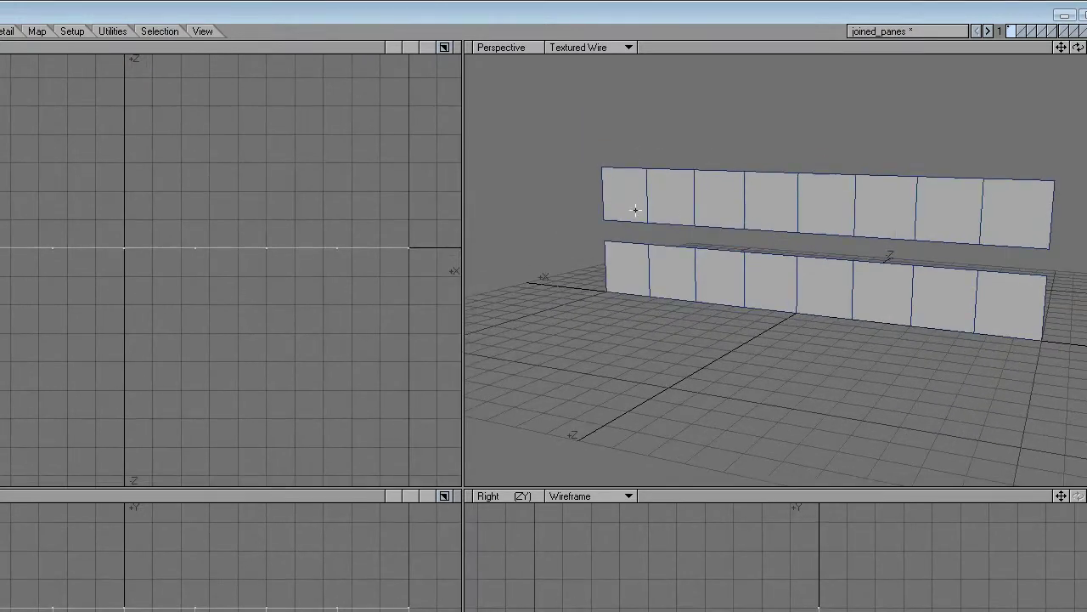
mouse_move(635, 210)
left_mouse_down()
mouse_move(628, 222)
mouse_move(679, 169)
mouse_move(728, 210)
mouse_move(789, 165)
mouse_move(830, 189)
mouse_move(995, 179)
mouse_move(979, 176)
left_mouse_up()
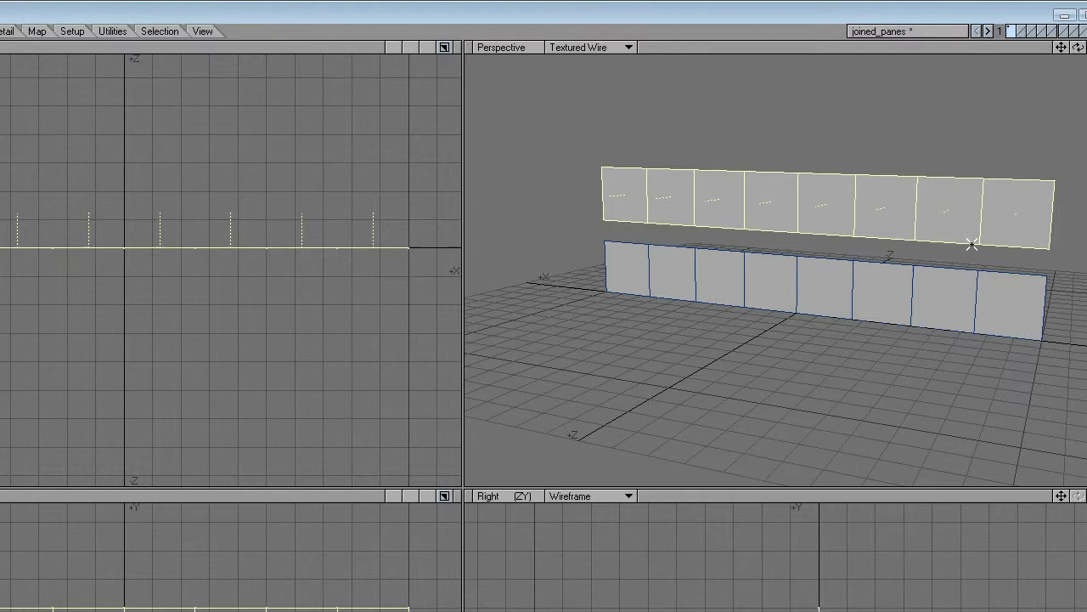
left_click_drag(632, 206, 1001, 216)
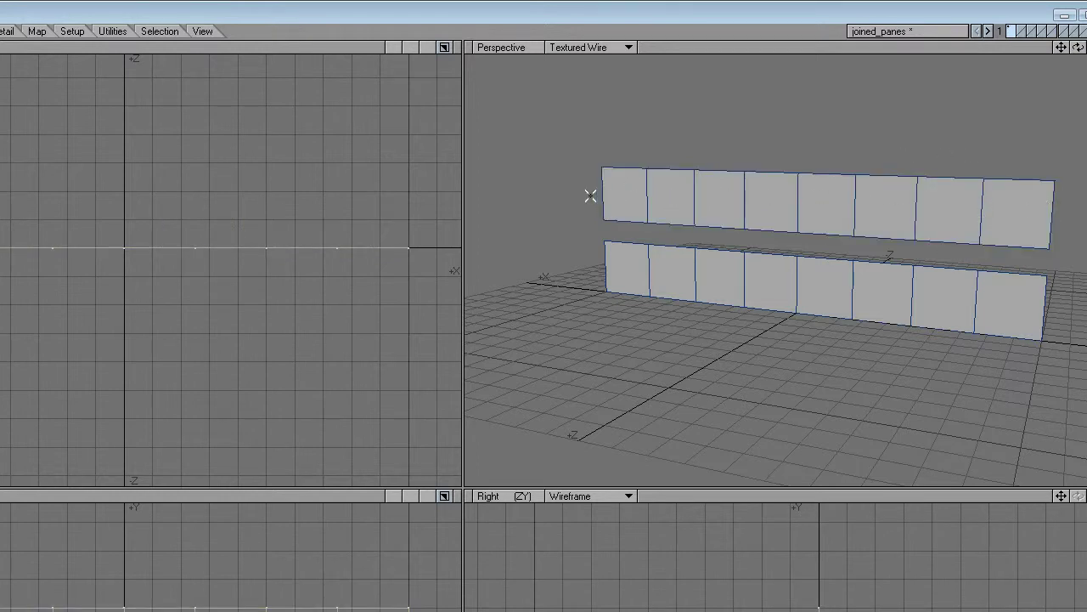
mouse_move(591, 195)
left_mouse_down()
mouse_move(747, 192)
mouse_move(891, 218)
mouse_move(1066, 212)
mouse_move(619, 197)
left_mouse_up()
left_click_drag(645, 275, 764, 276)
mouse_move(632, 268)
left_mouse_down()
mouse_move(638, 257)
mouse_move(888, 274)
mouse_move(1005, 297)
left_mouse_up()
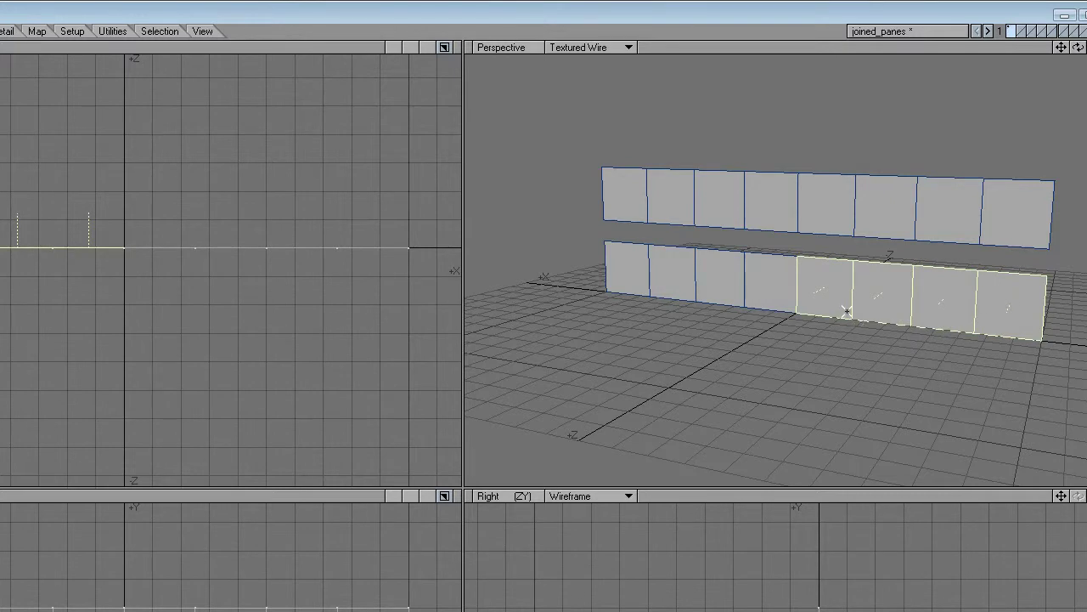
left_click_drag(838, 290, 1014, 300)
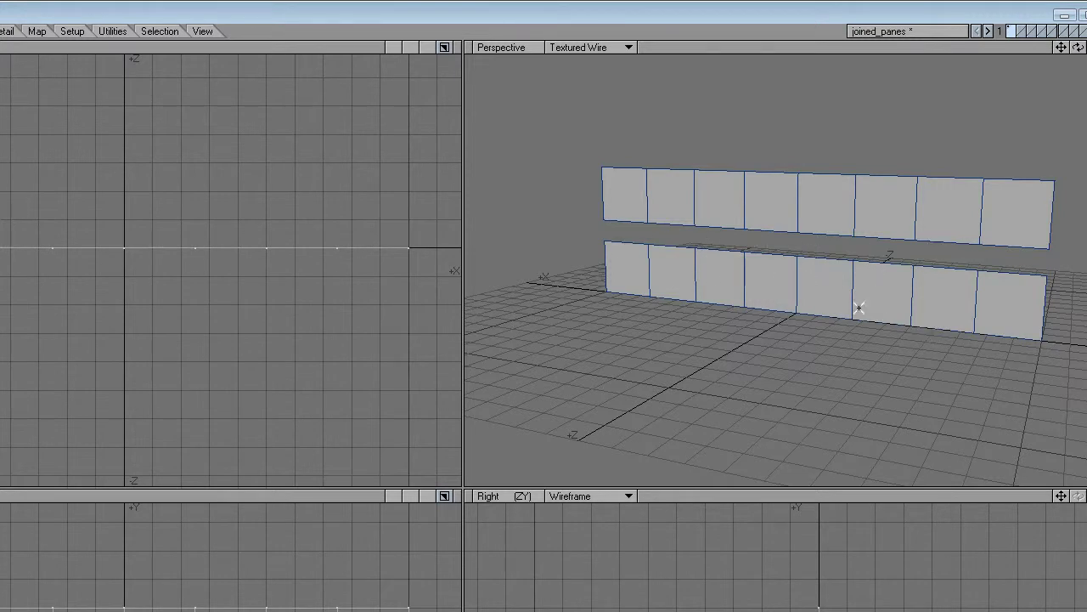
Close the joined_panes object in Modeler without saving its changes.
key("ctrl+w")
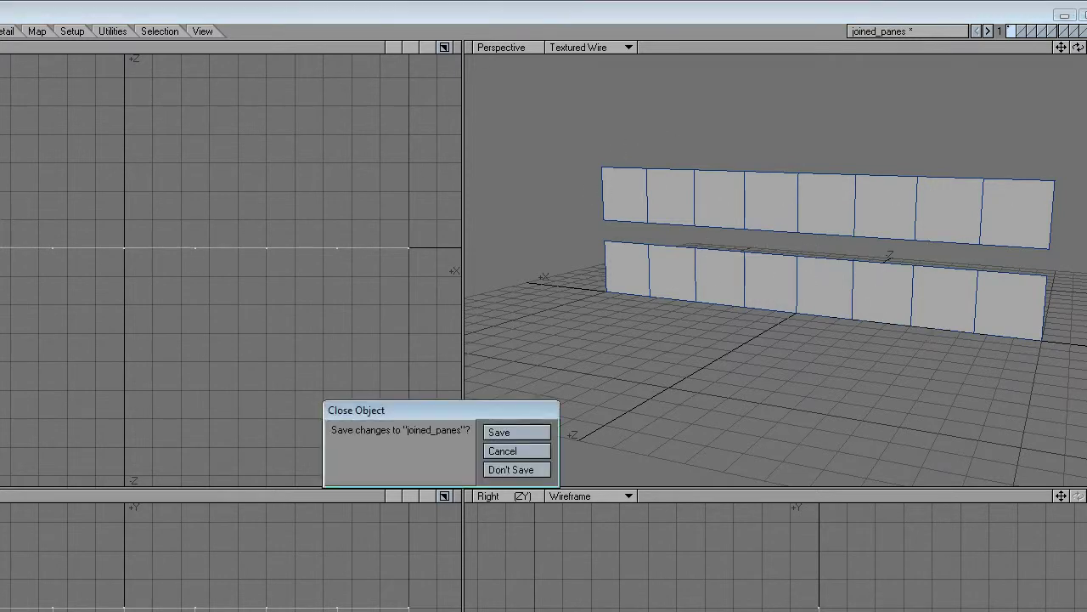
left_click(509, 470)
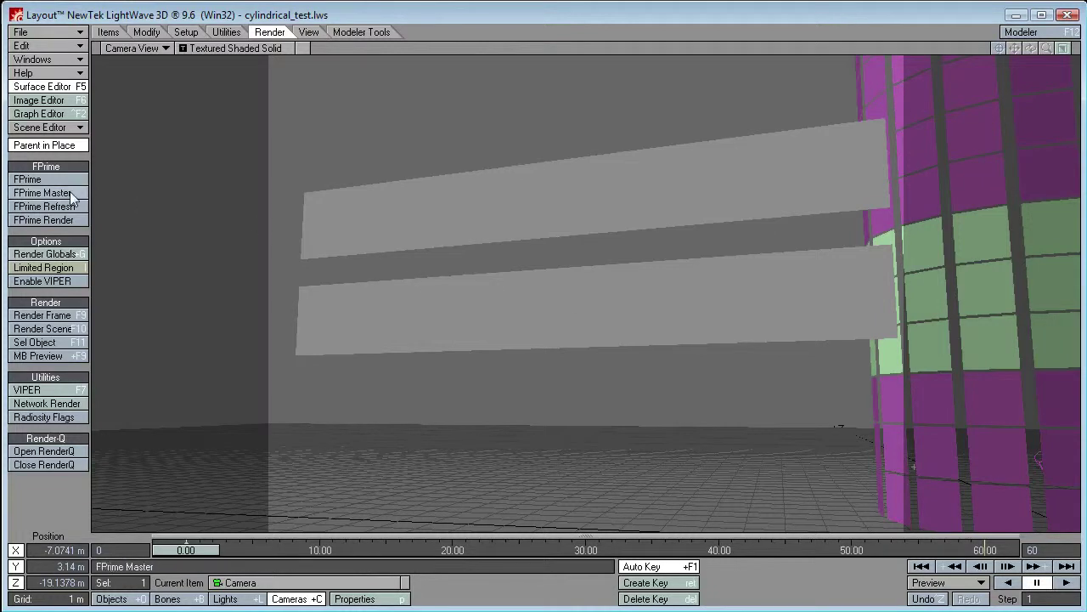
Check the panes in an FPrime preview and set the vRoom node's Window garnish to <none>.
left_click_drag(411, 321, 491, 221)
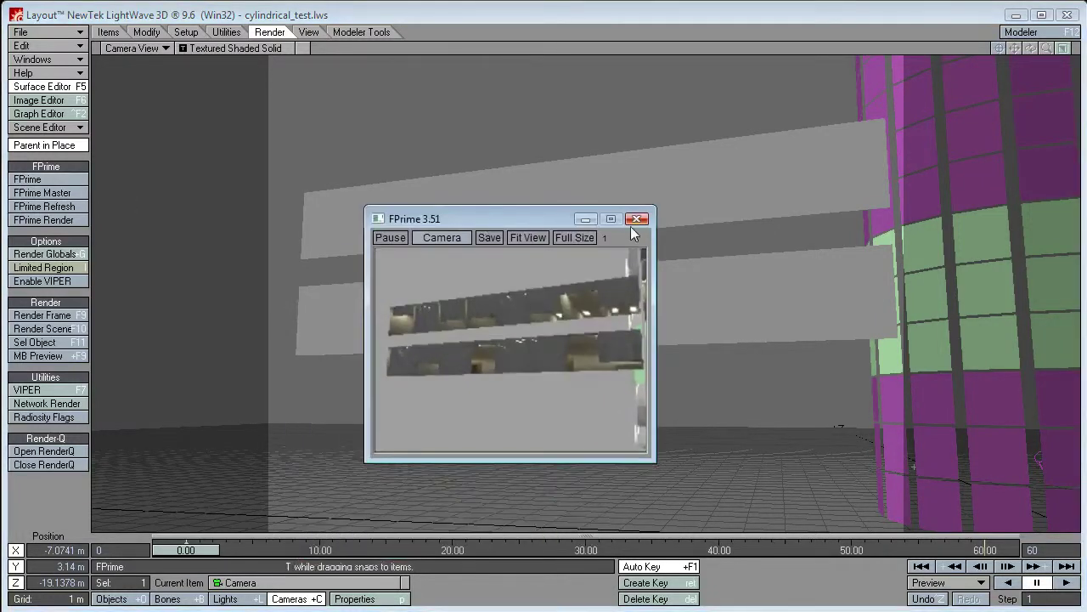
left_click(633, 221)
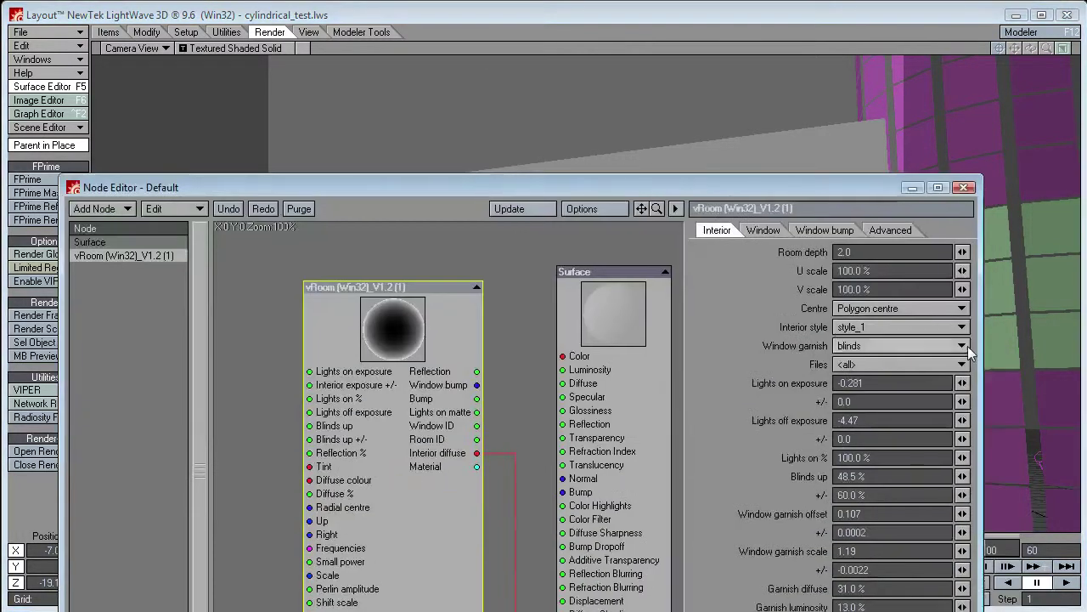
left_click(886, 346)
left_click(886, 335)
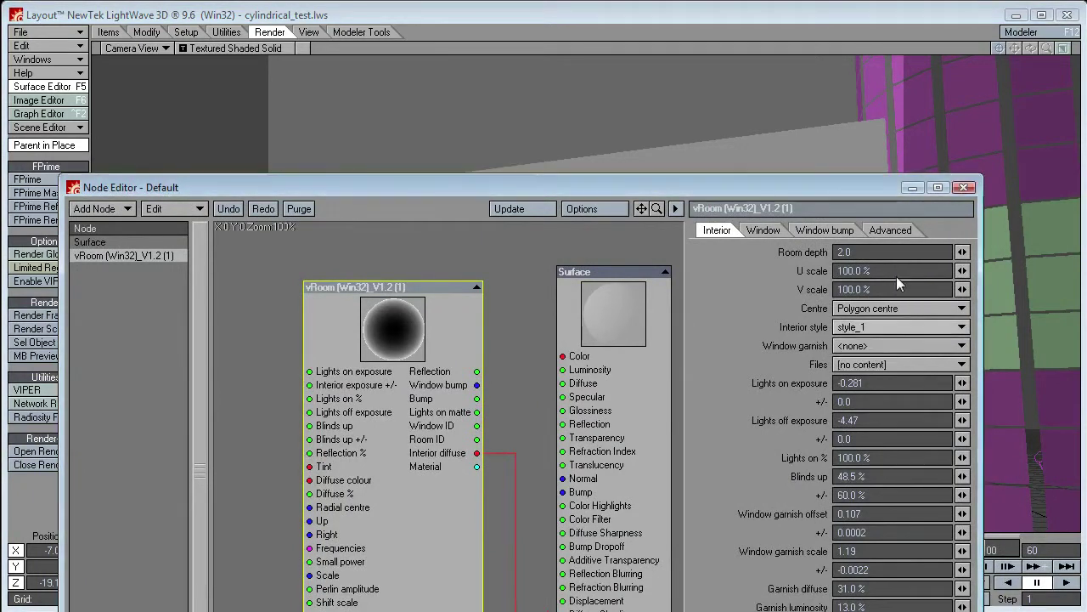
left_click(965, 188)
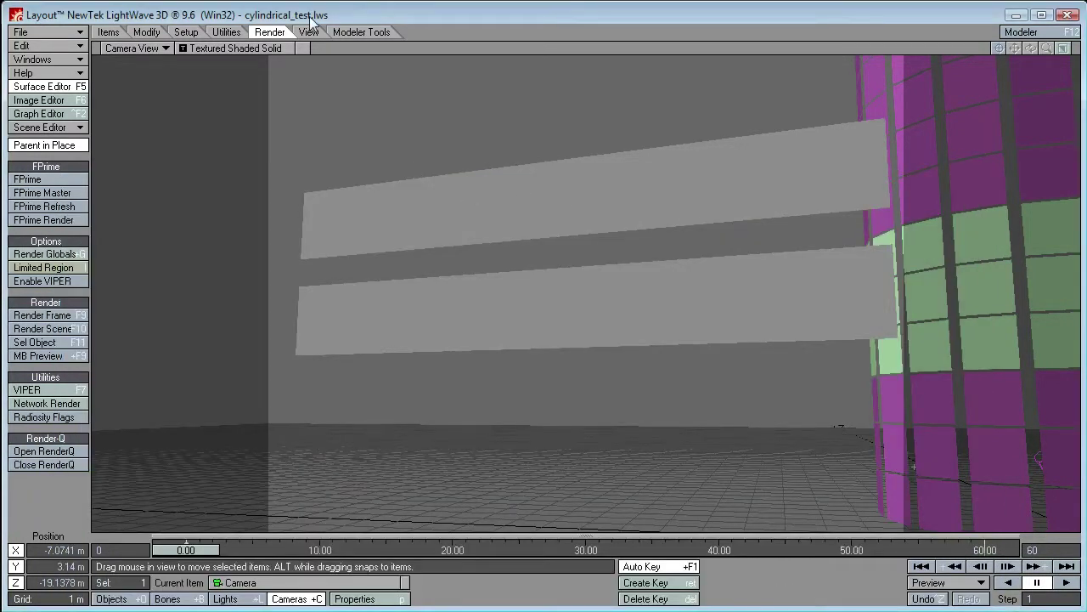
Start an FPrime preview, rotate the camera and move it to about X -8.91 m, Z -18.99 m.
left_click(85, 180)
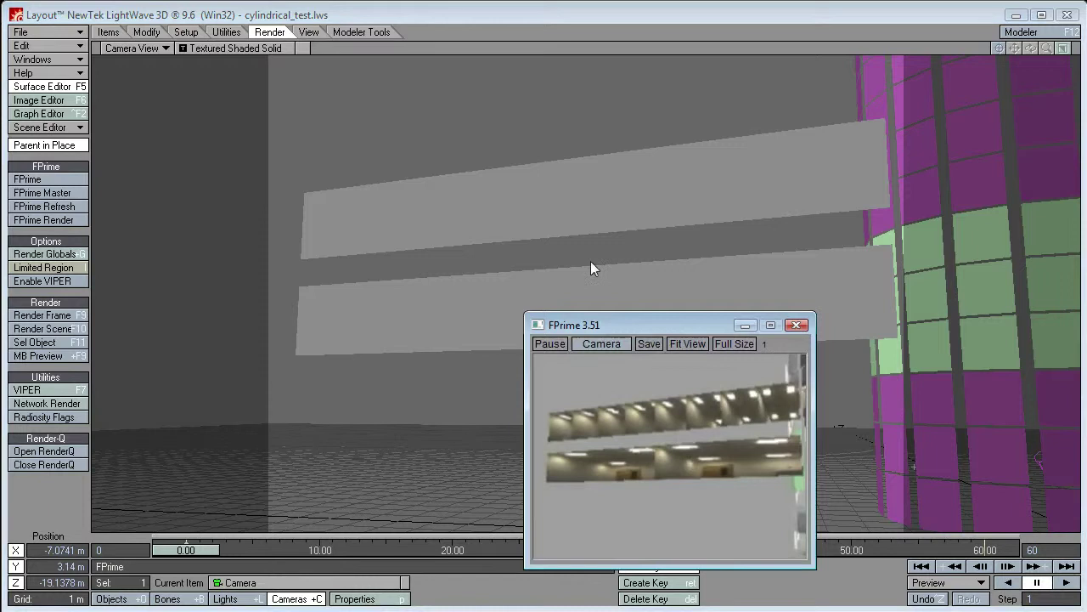
left_click_drag(661, 321, 832, 163)
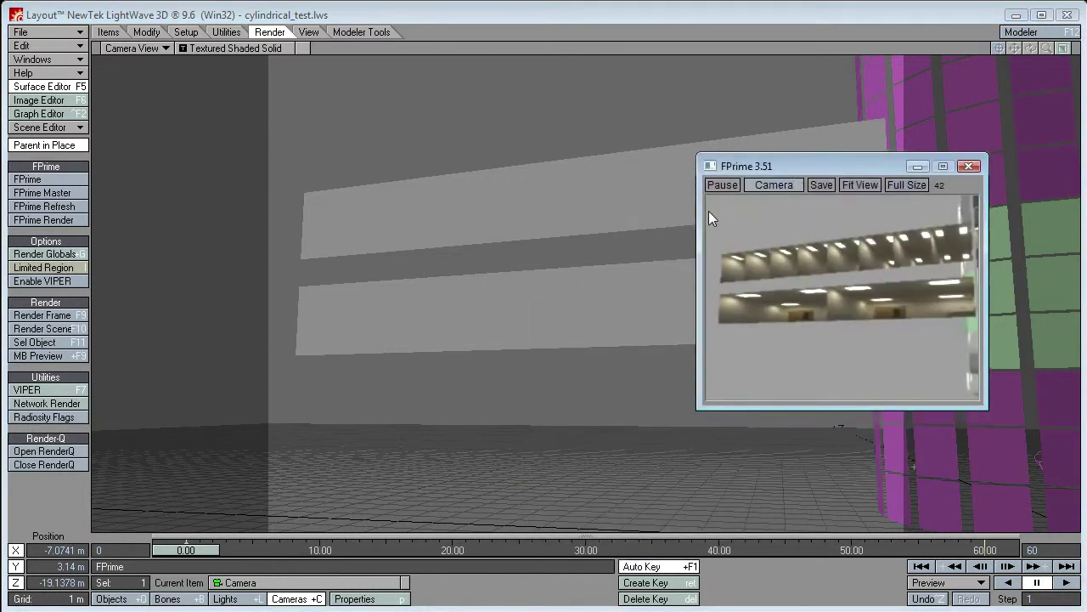
key("y")
mouse_move(604, 204)
left_mouse_down()
mouse_move(243, 291)
mouse_move(612, 207)
left_mouse_up()
key("t")
left_click_drag(621, 252, 221, 297)
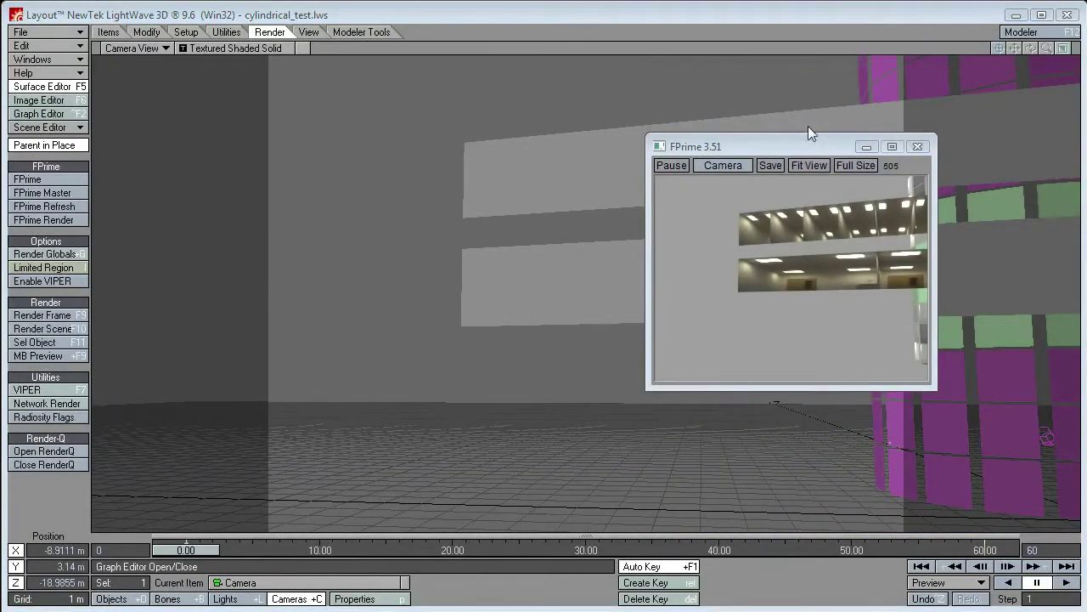
Move the FPrime preview aside and rotate the camera to heading -358.30° and pitch -7.20°.
left_click_drag(785, 153, 225, 106)
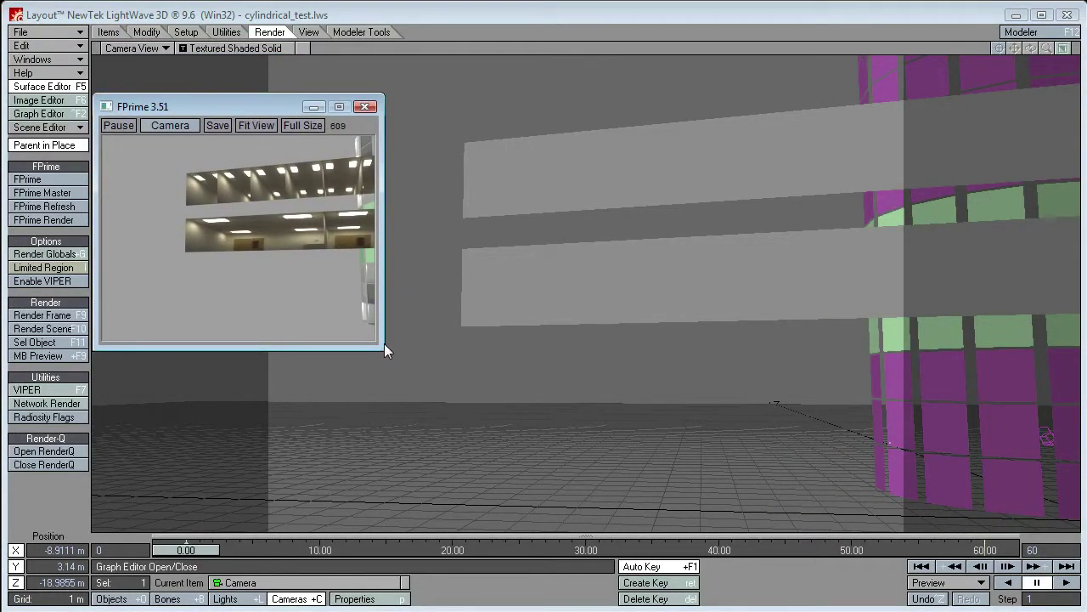
mouse_move(335, 209)
left_mouse_down()
mouse_move(252, 208)
mouse_move(333, 213)
left_mouse_up()
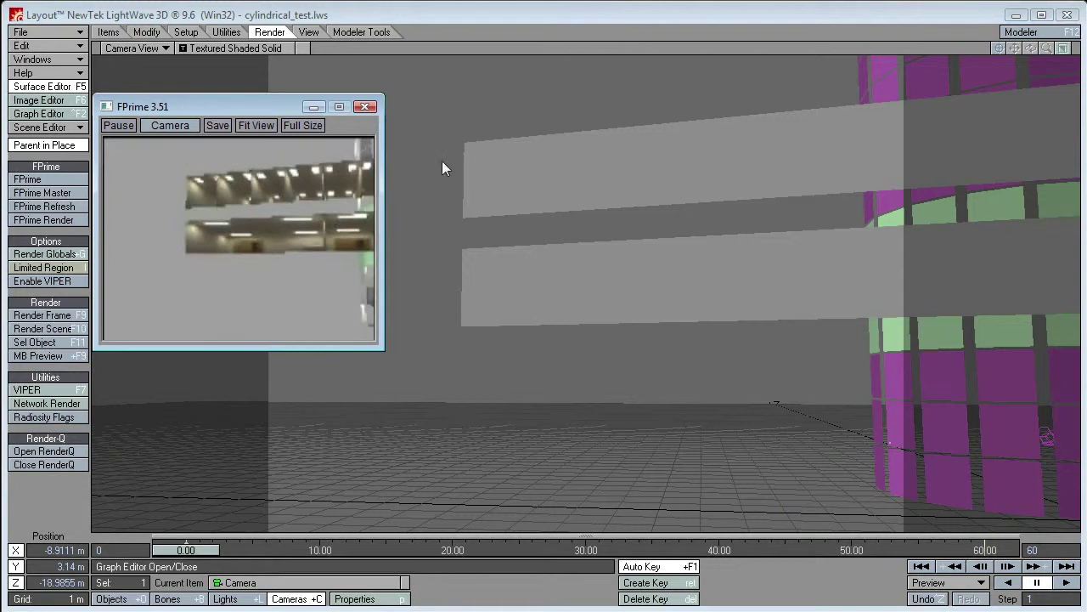
key("y")
left_click_drag(253, 291, 253, 290)
left_click_drag(306, 108, 189, 111)
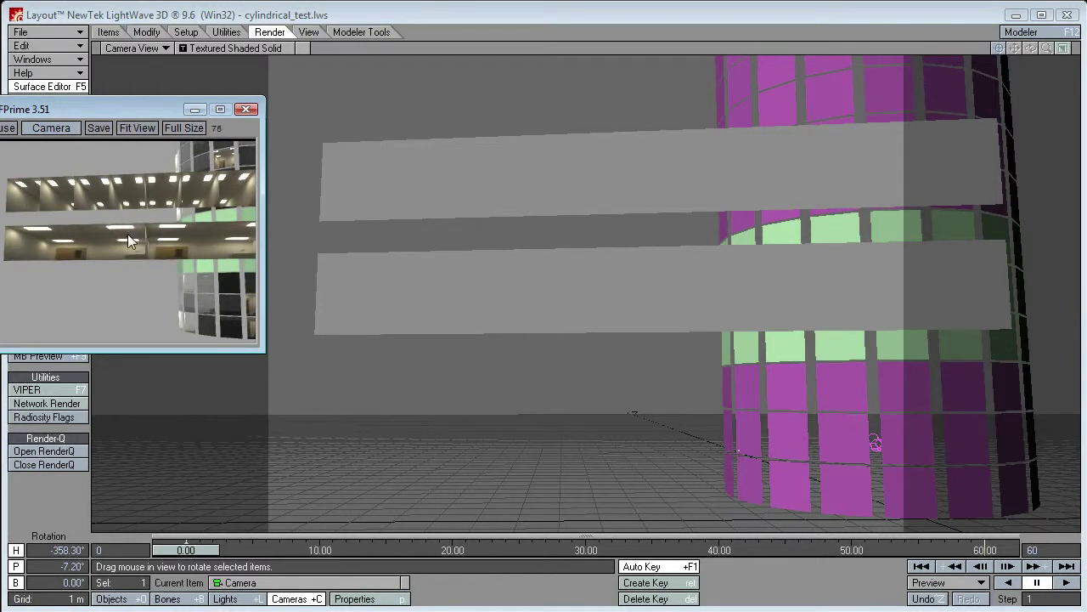
Switch to Windows Explorer, clear the preview out of the way, and open the style_1 folder in test_library.
key("alt+Tab")
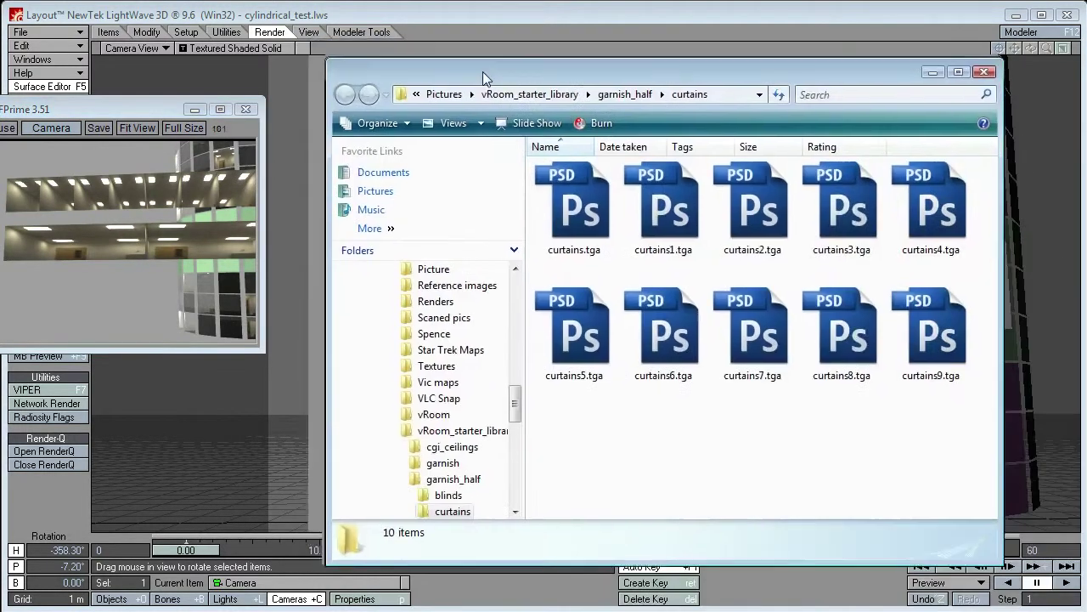
key("alt+Tab")
left_click_drag(137, 108, 232, 610)
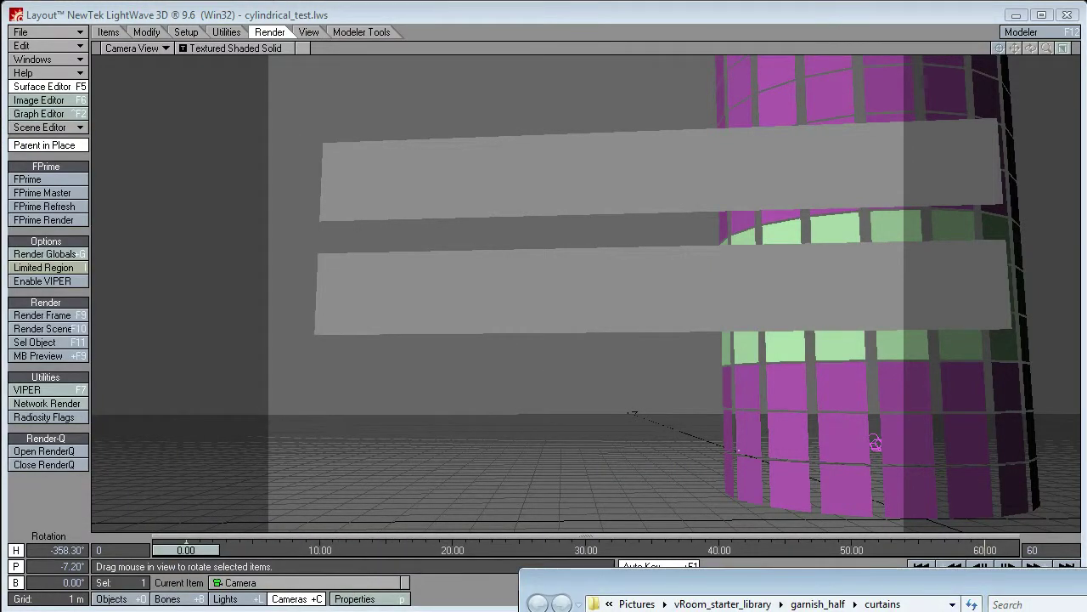
left_click_drag(717, 583, 714, 598)
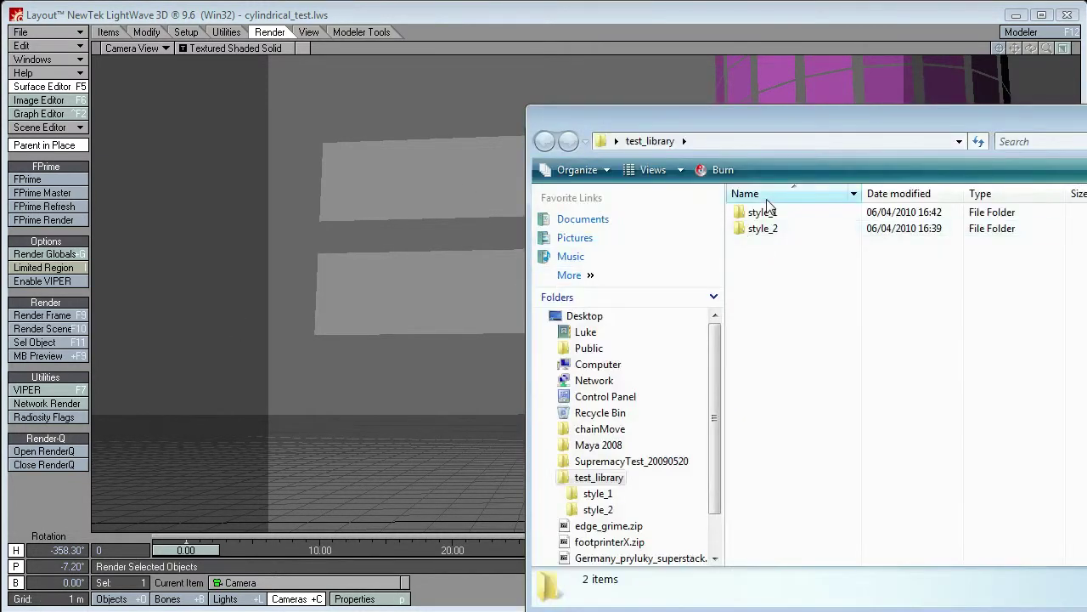
left_click(764, 193)
left_click(769, 192)
double_click(764, 214)
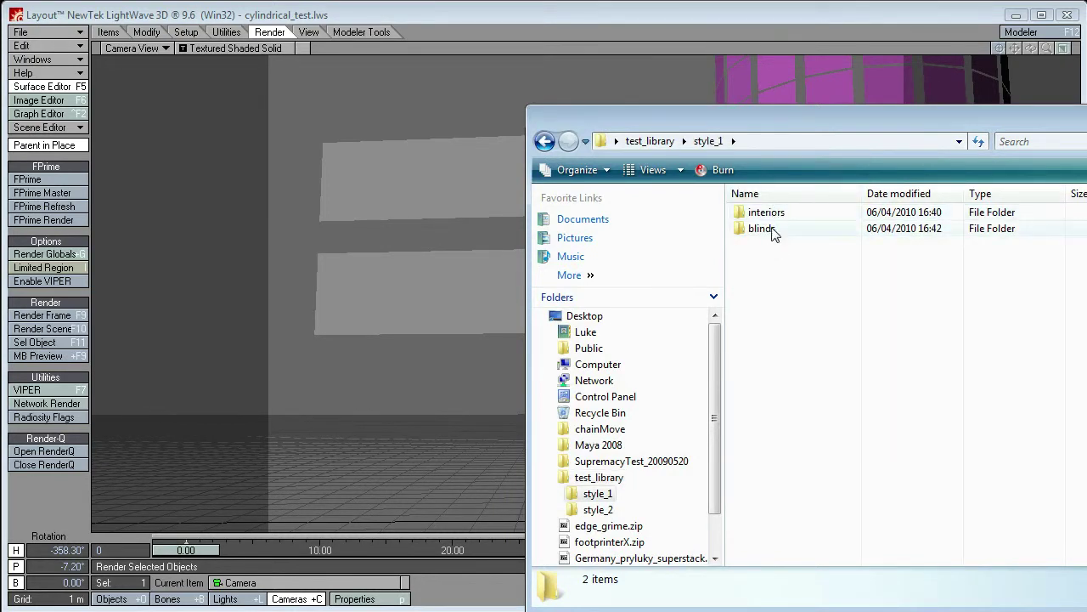
Create a folder named curtains inside style_1 and open it.
right_click(771, 293)
mouse_move(790, 537)
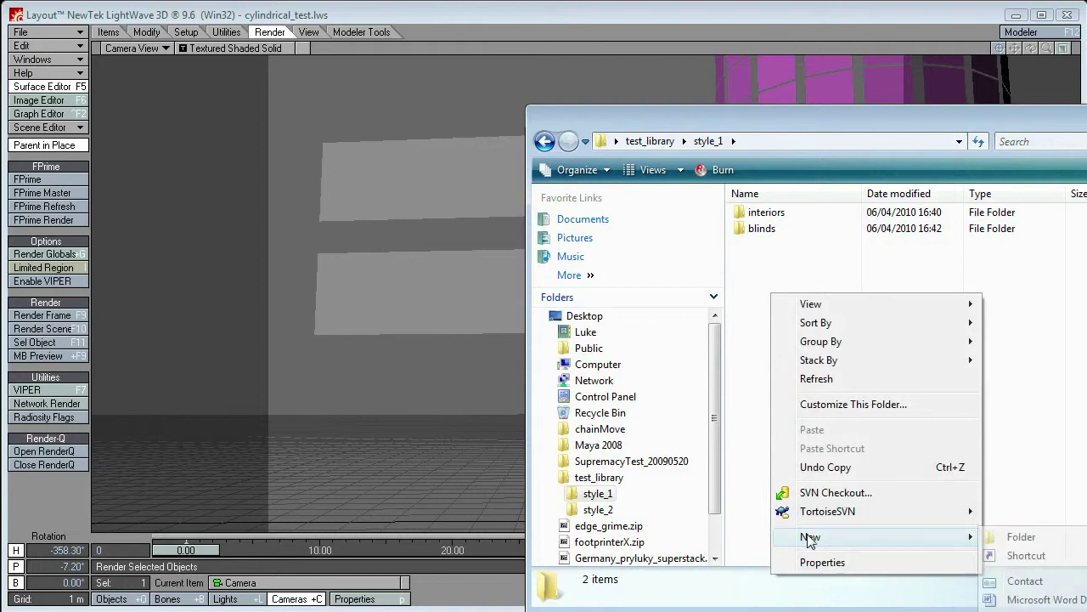
left_click(1022, 537)
type("curtains")
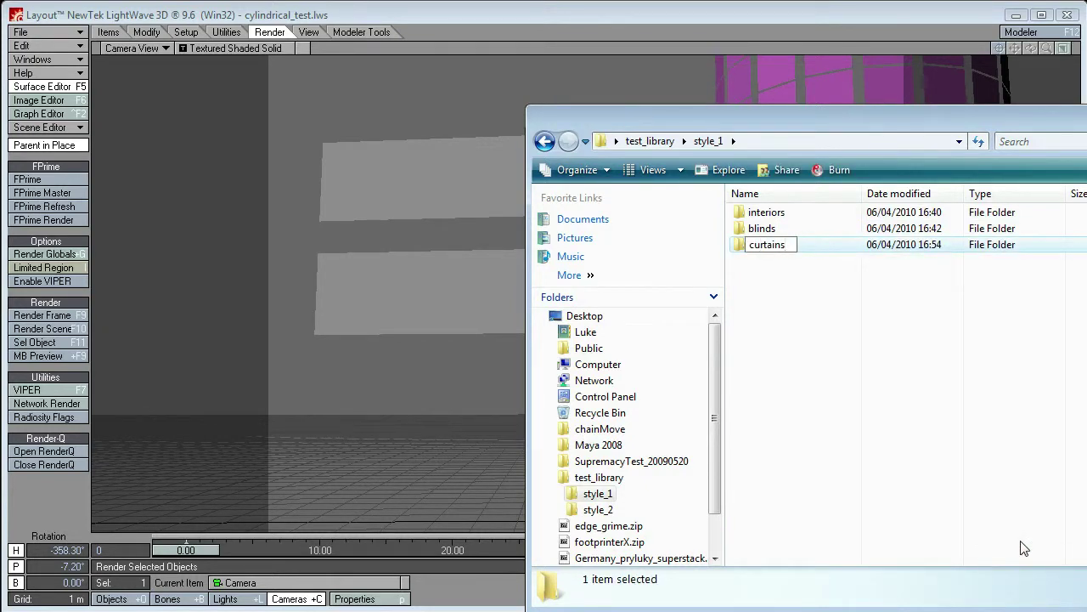
key("Return")
key("Return")
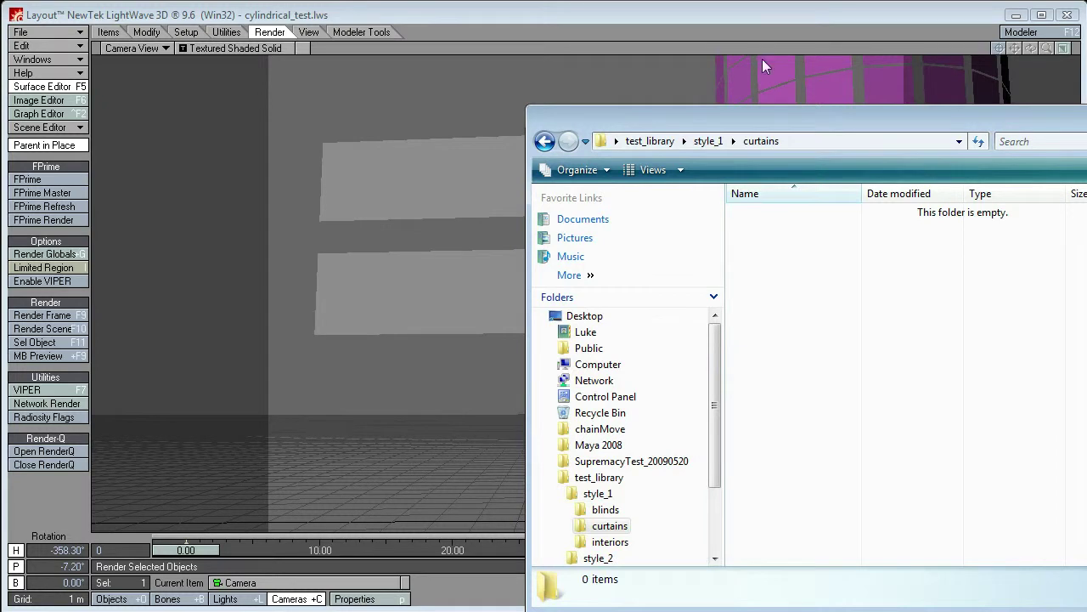
Copy curtains.tga from the starter library's garnish_half\curtains folder into the new curtains folder.
left_click_drag(776, 116, 220, 61)
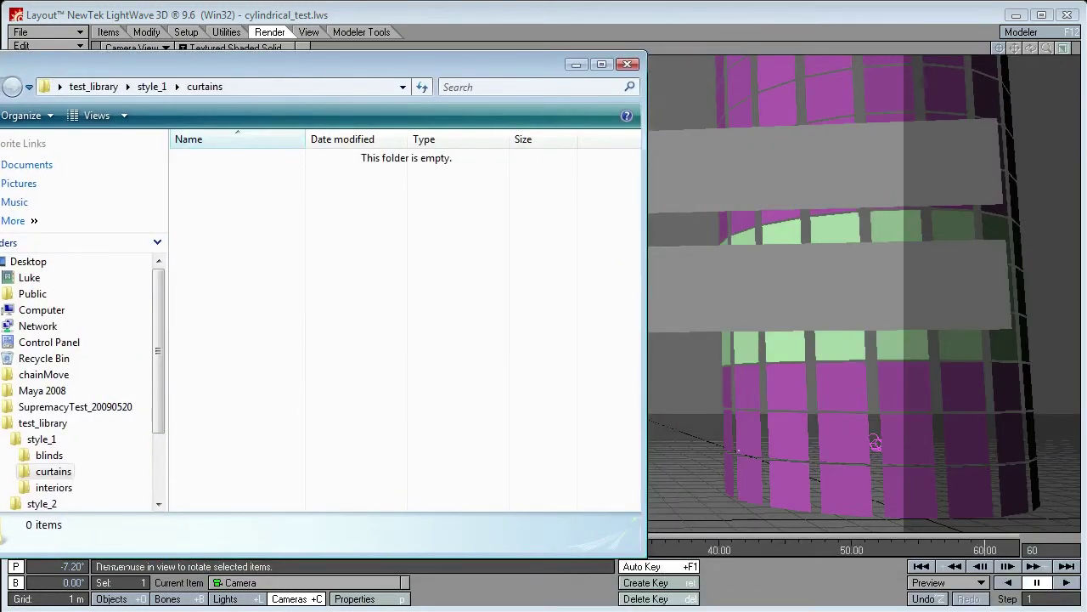
left_click_drag(751, 588, 889, 136)
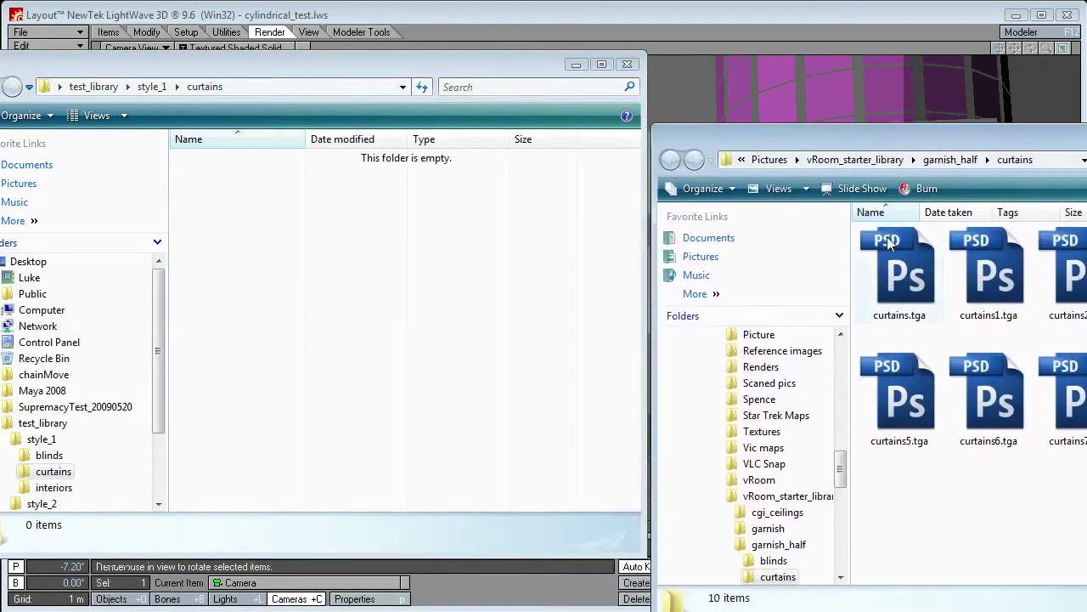
left_click_drag(888, 242, 260, 280)
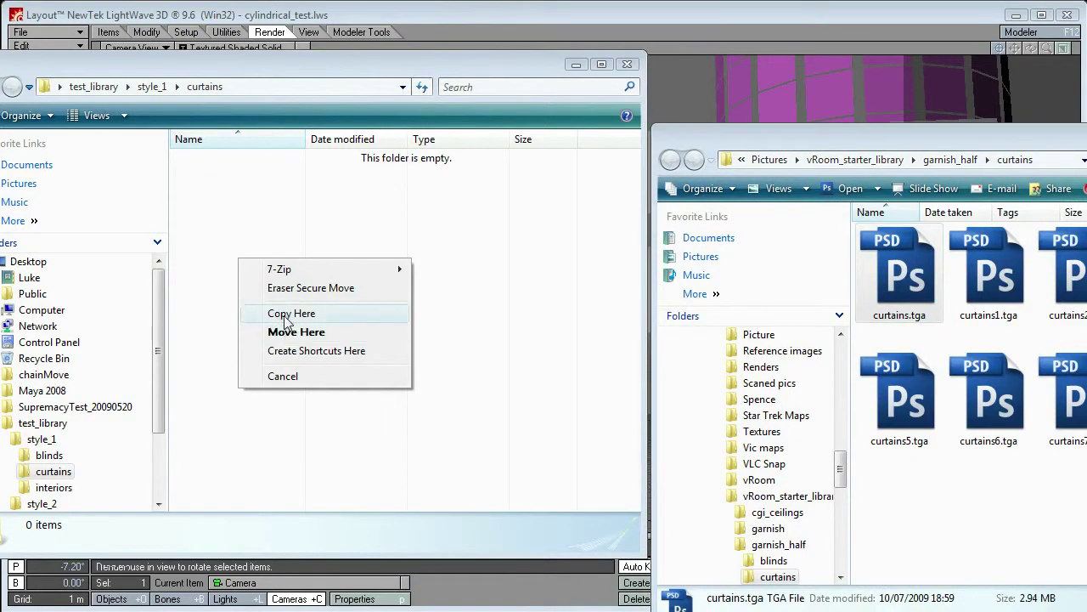
left_click(285, 315)
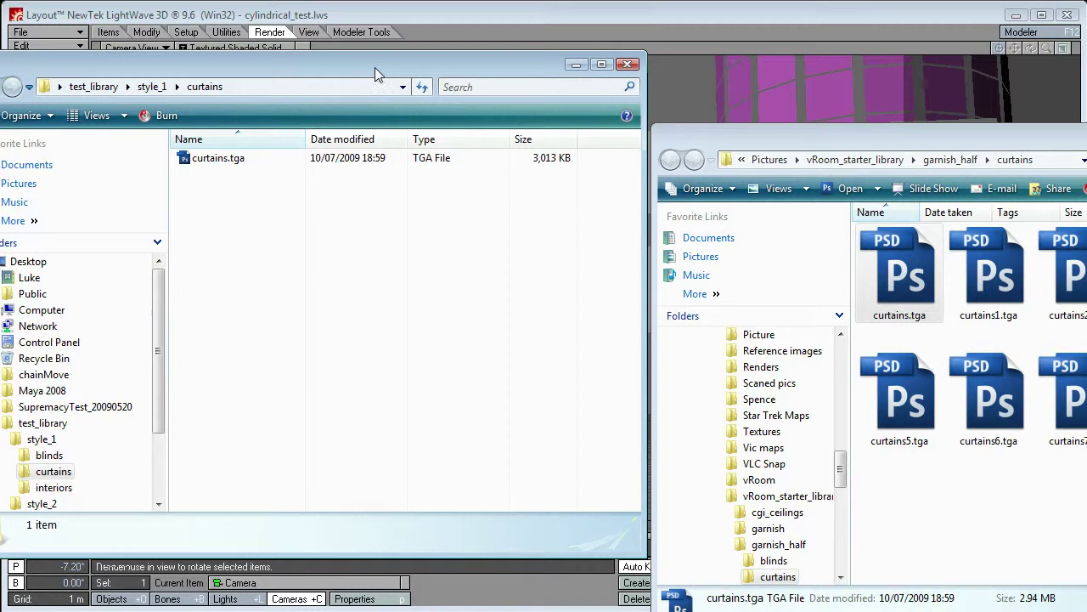
Move both folder windows aside, return to LightWave Layout, and open the nodes of the Default surface of joined_panes.
left_click_drag(374, 67, 586, 611)
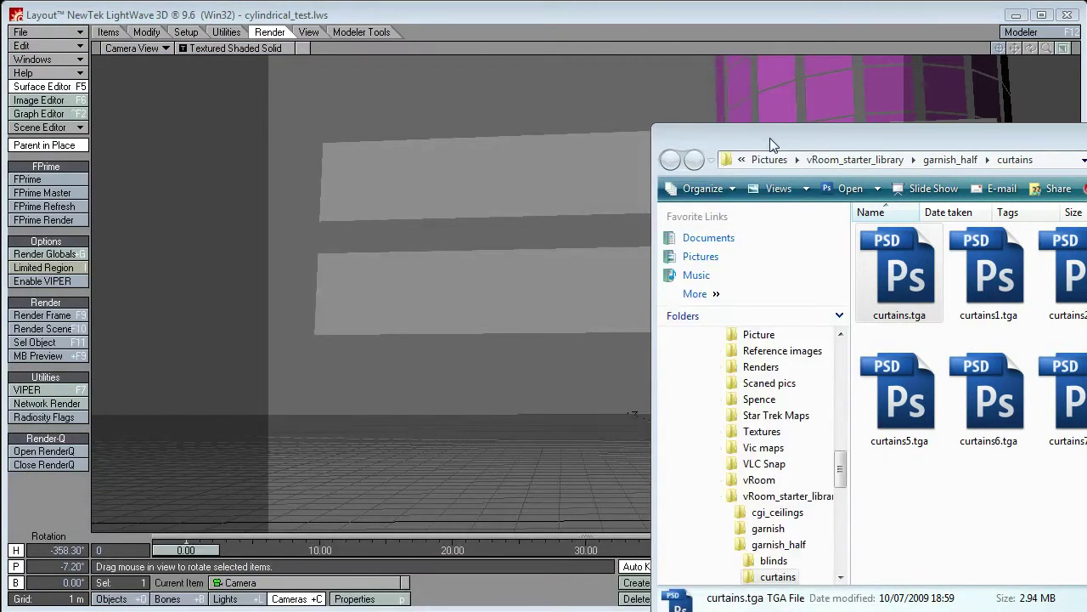
left_click_drag(770, 138, 688, 611)
left_click(231, 9)
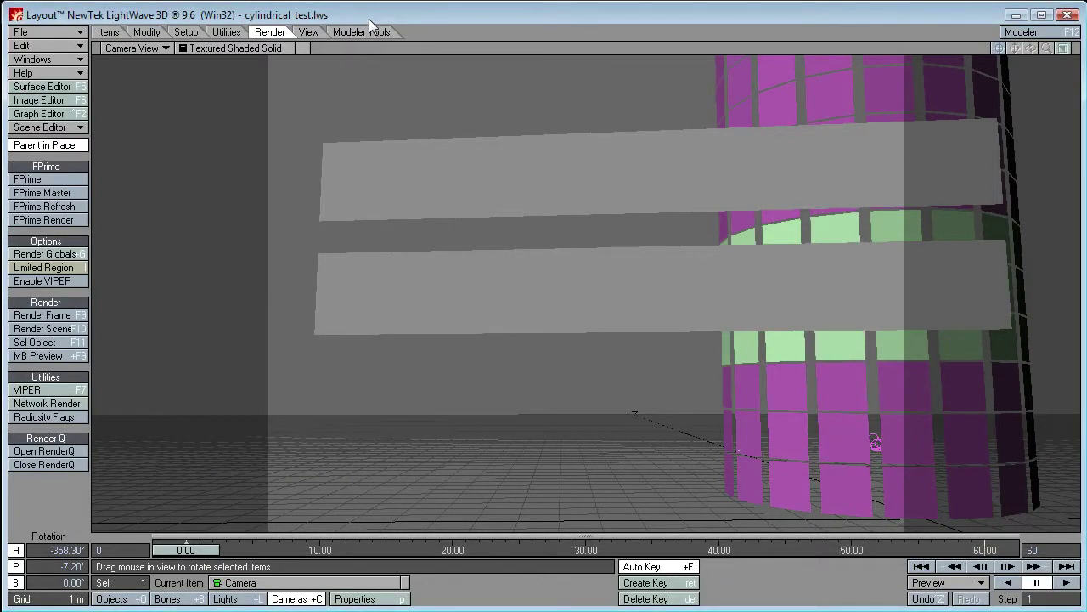
key("F5")
left_click(439, 119)
left_click(470, 134)
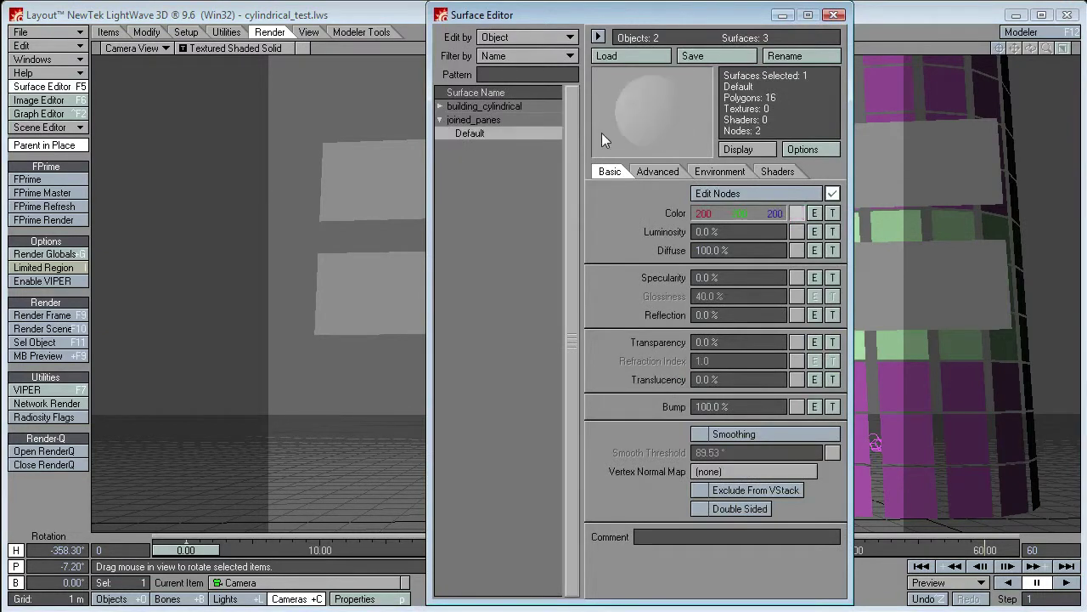
left_click(718, 193)
Bring the Node Editor fully into view, check the window garnish options, and reload test_library as the vRoom node's style directory.
left_click_drag(488, 187, 425, 34)
left_click(827, 193)
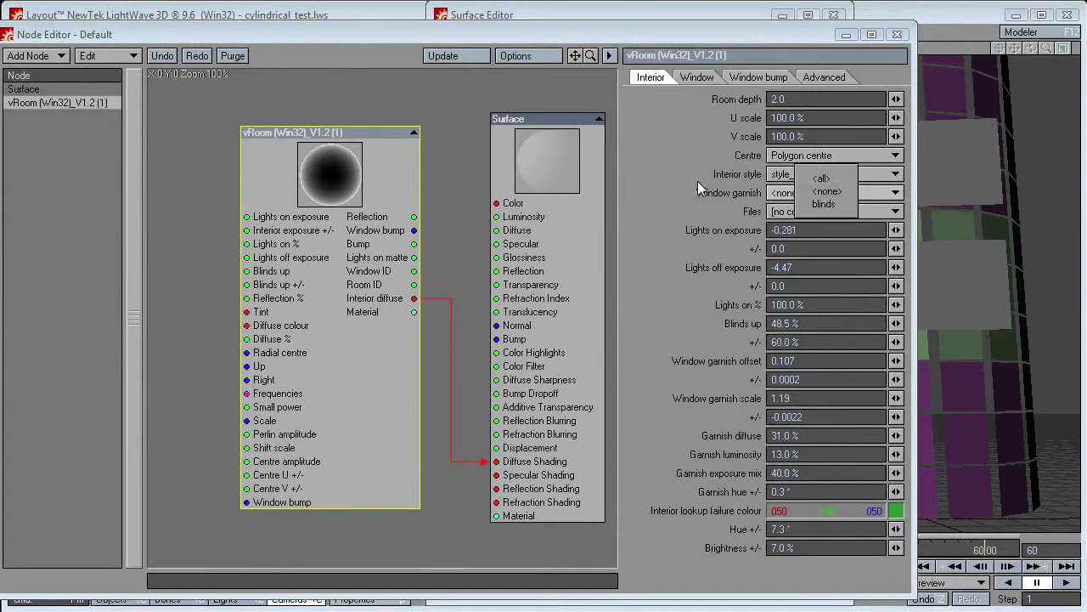
left_click(828, 194)
left_click(824, 77)
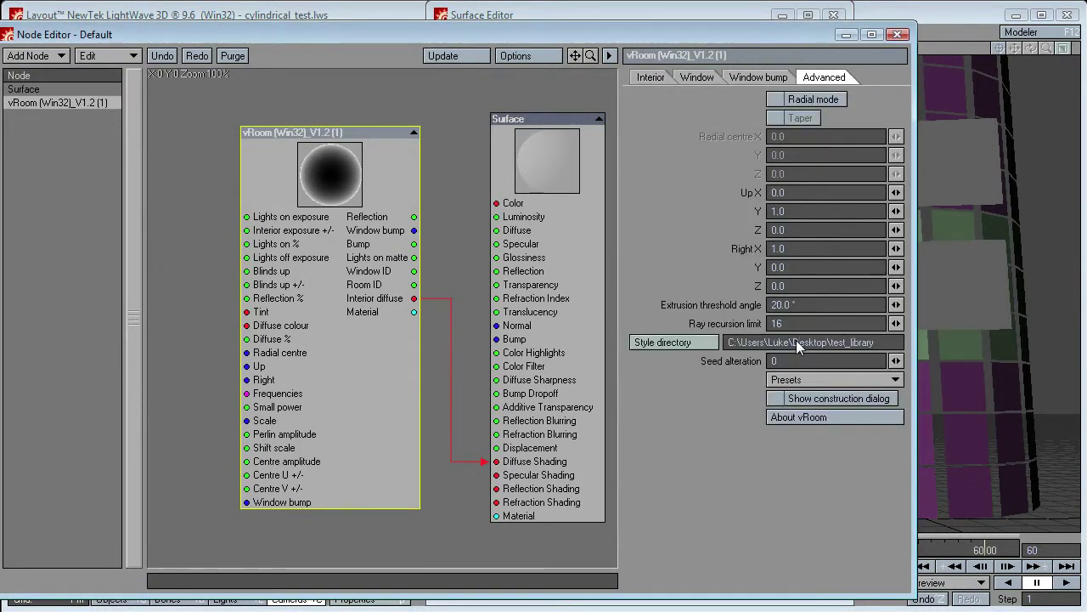
left_click(648, 78)
Set the vRoom node's interior style to style_1, its window garnish to curtains, and its files to curtains.tga.
left_click(790, 174)
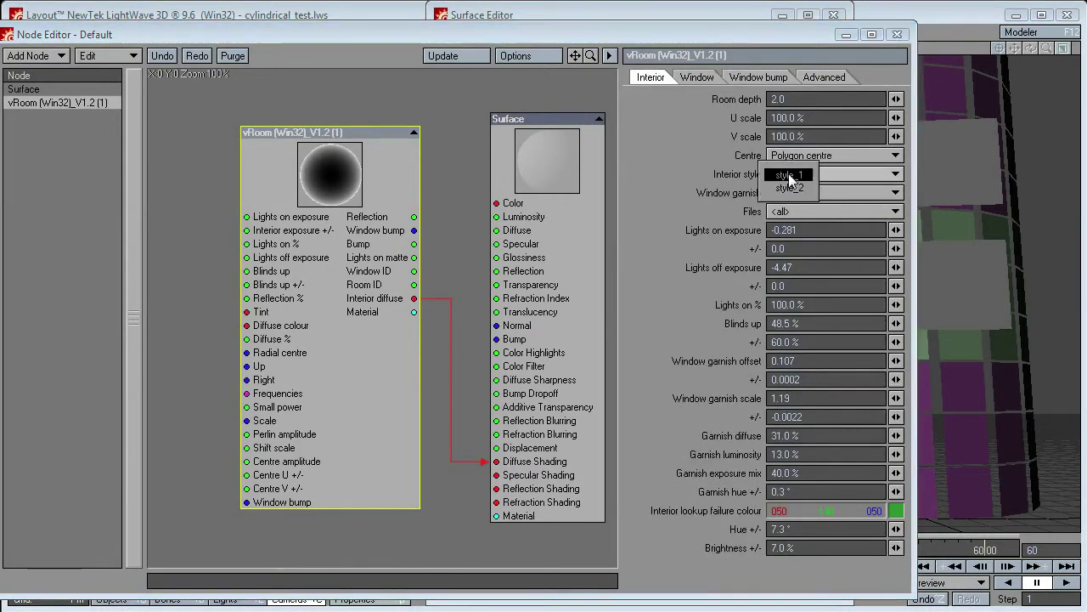
left_click(790, 175)
left_click(791, 192)
left_click(800, 225)
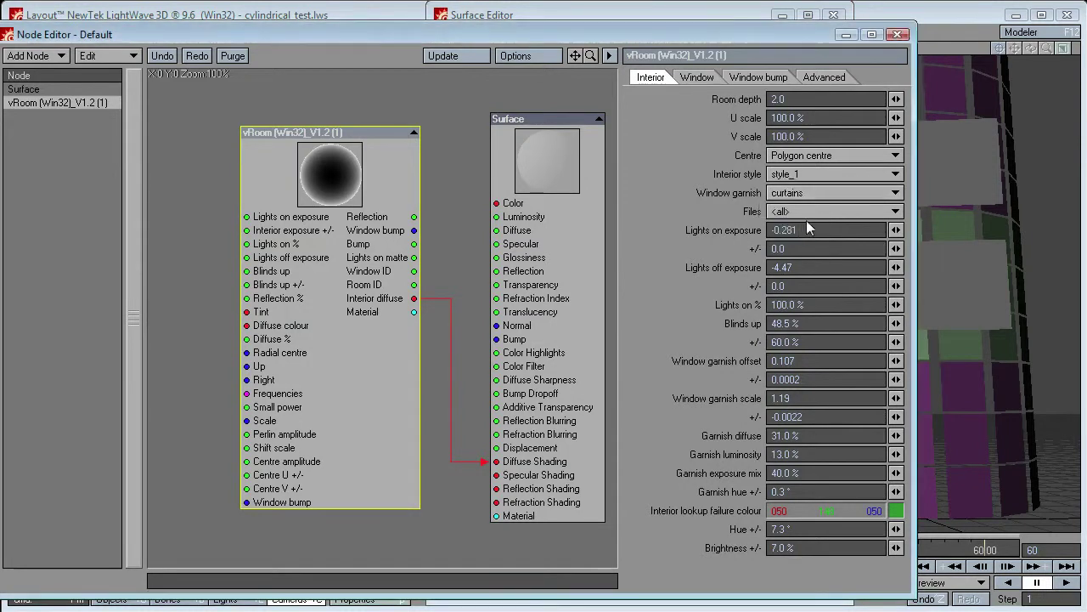
left_click(807, 218)
left_click(814, 222)
Clear the editors from the view, preview the joined panes in FPrime, examine the upper row of windows up close, and close the preview.
left_click_drag(802, 34, 1086, 461)
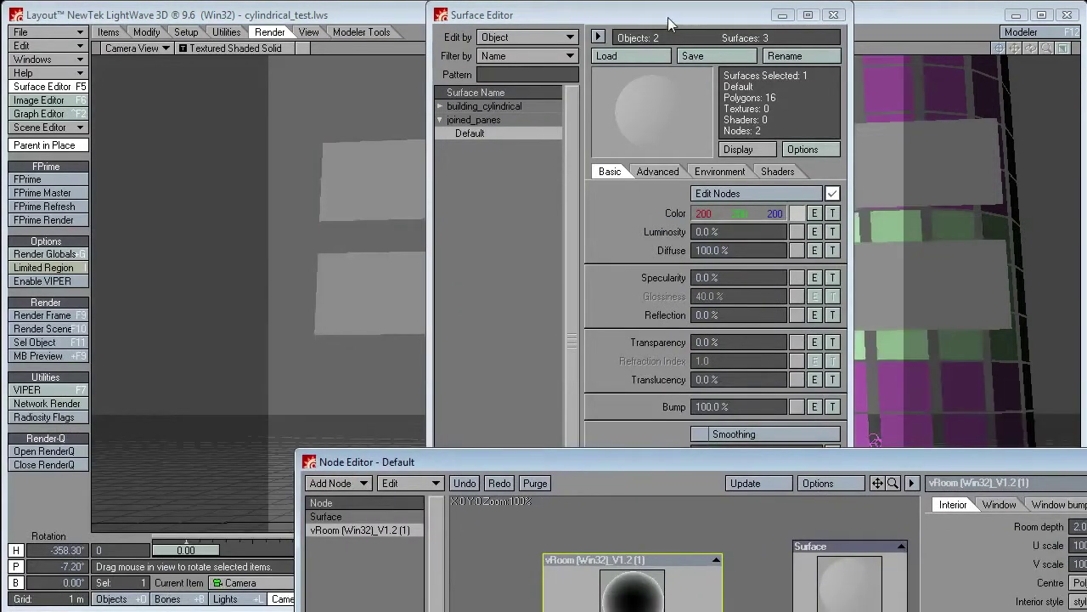
left_click_drag(668, 24, 971, 95)
left_click(34, 179)
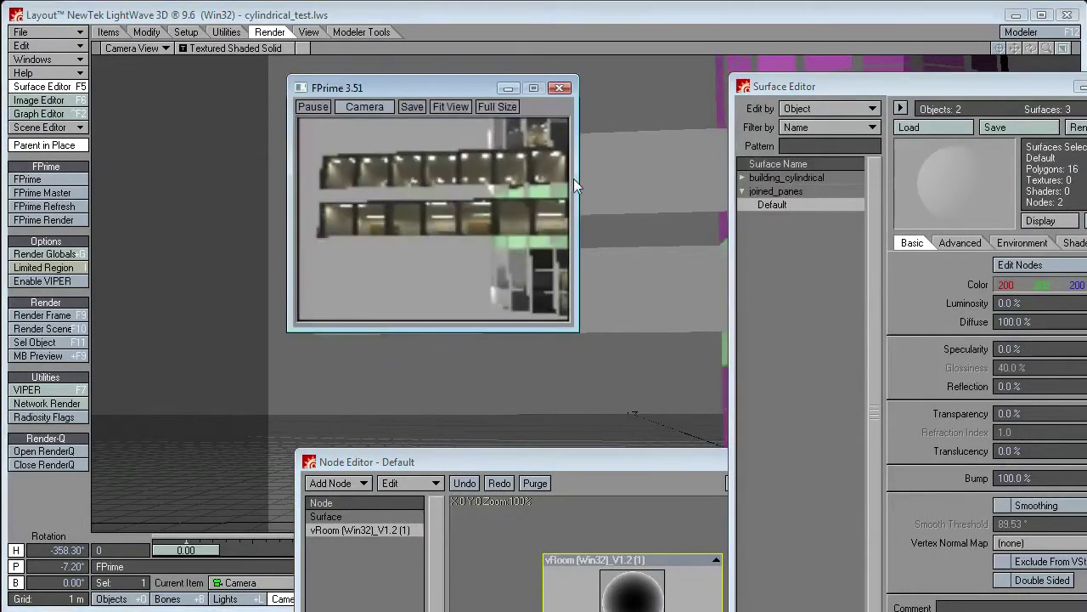
left_click_drag(430, 181, 467, 246)
scroll(466, 247, "up", 3)
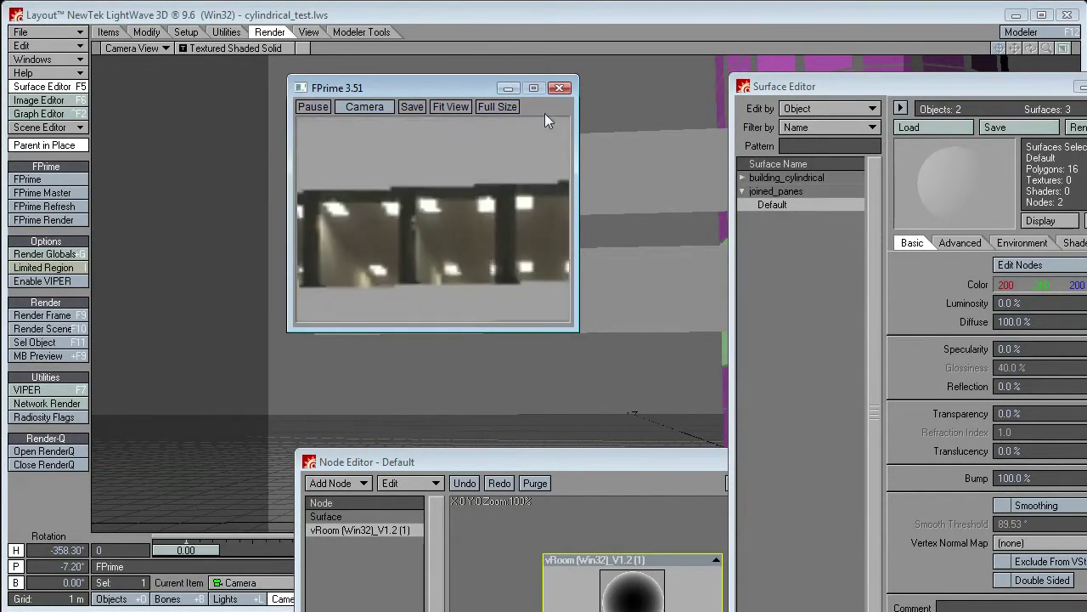
left_click(559, 88)
Bring the Node Editor back and review the file choices for the curtains garnish, keeping curtains.tga selected.
left_click_drag(552, 461, 427, 599)
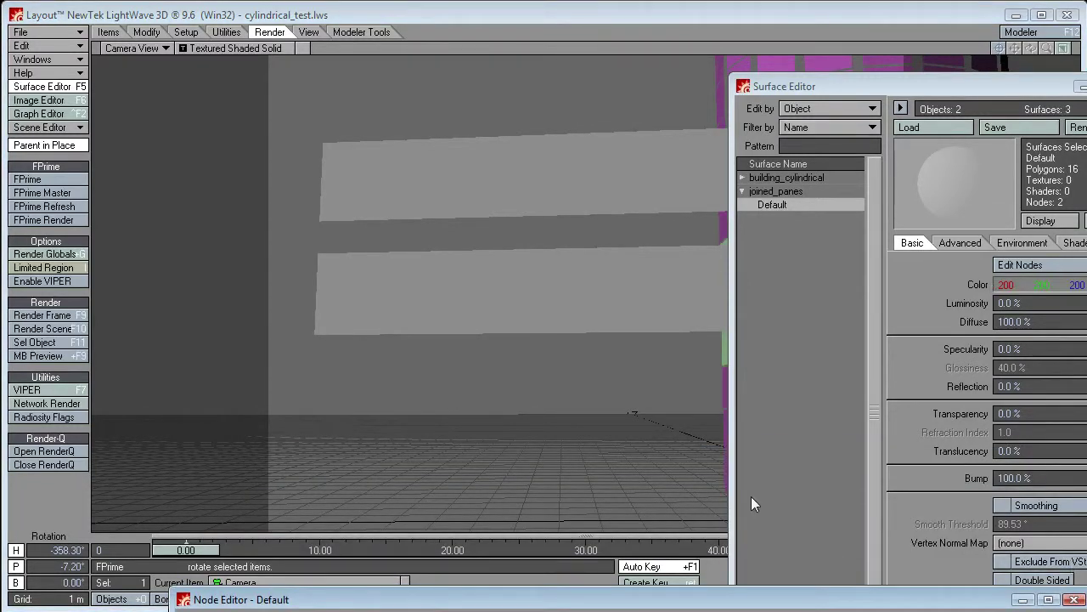
left_click_drag(708, 599, 529, 71)
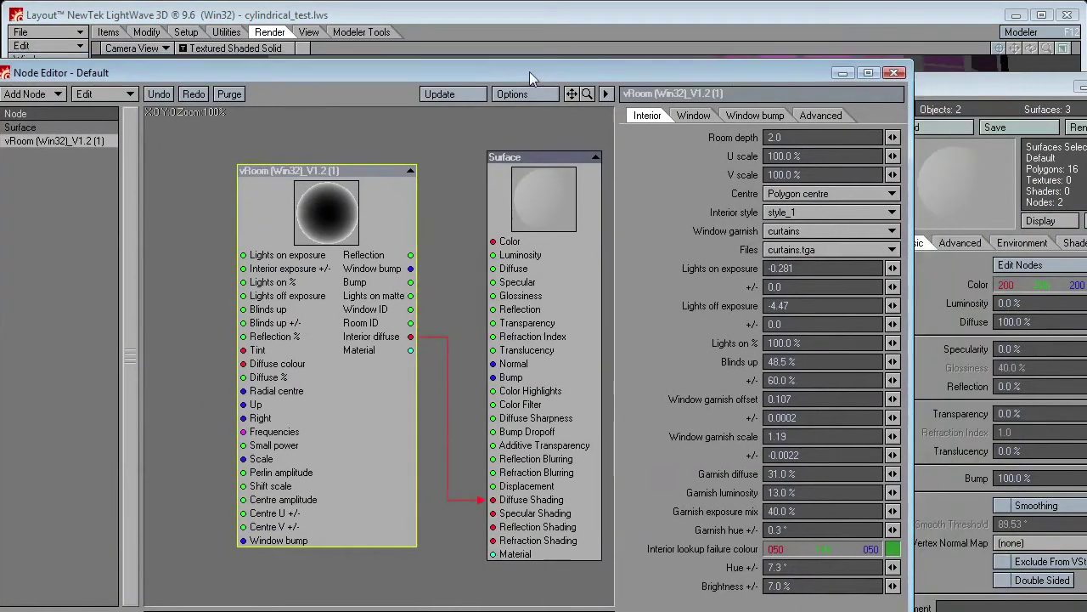
left_click(864, 247)
left_click(847, 235)
left_click(819, 250)
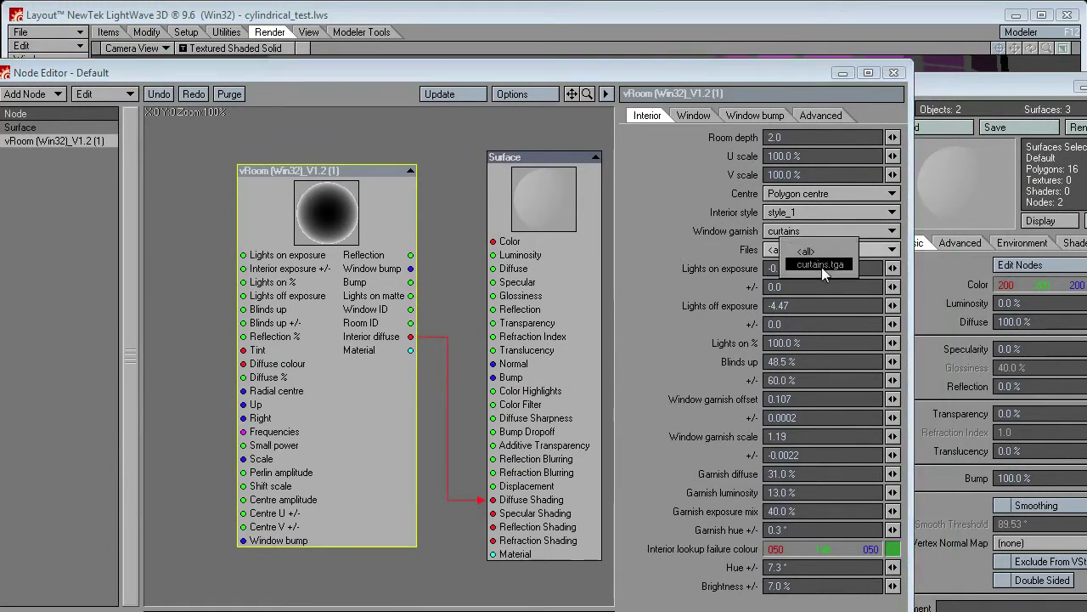
left_click(821, 267)
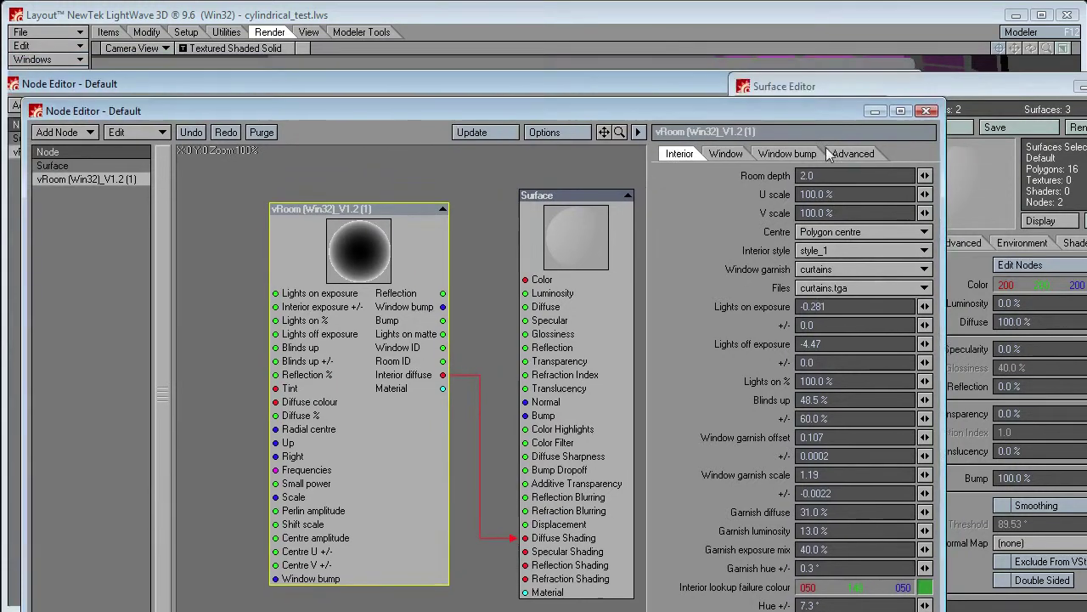
left_click(894, 73)
Switch to Windows Explorer, create a folder named sub_curtains1 inside test_library\style_1\curtains, and open it.
left_click_drag(1086, 77, 293, 67)
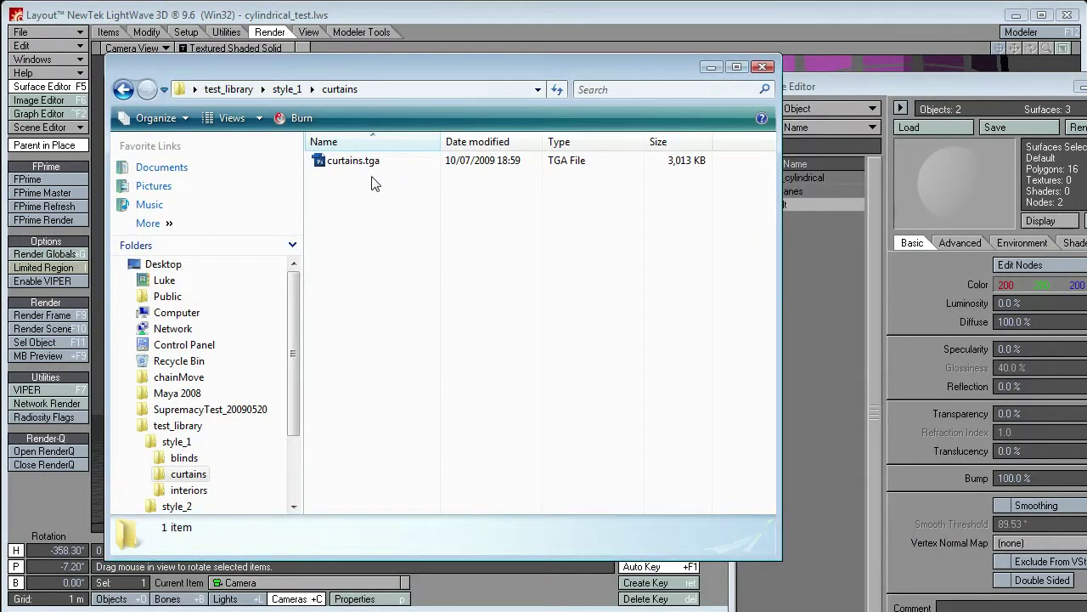
right_click(360, 241)
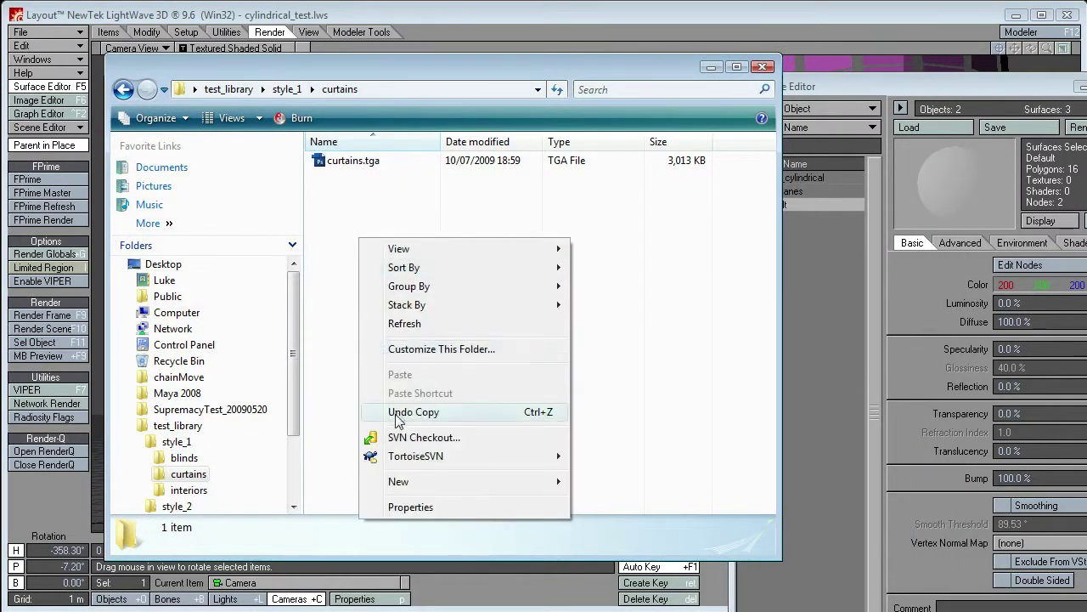
mouse_move(419, 484)
left_click(574, 481)
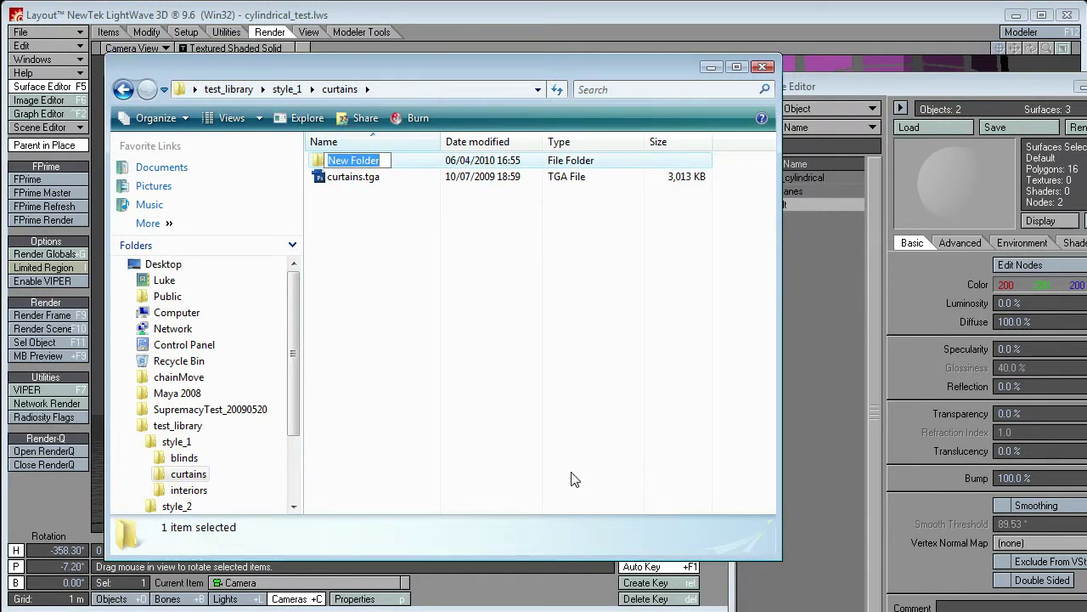
type("sub_style")
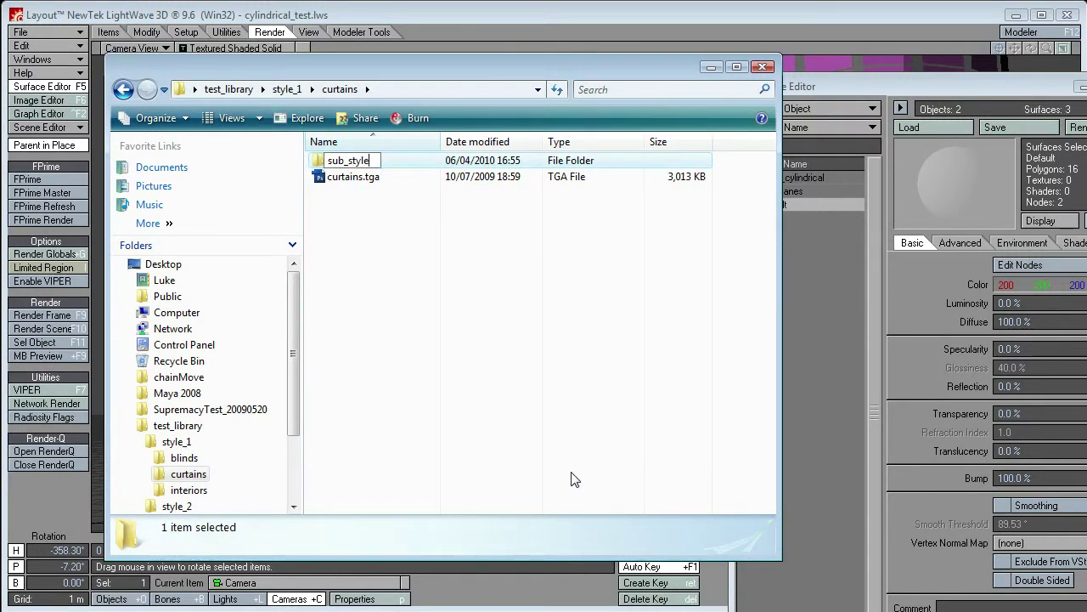
key("BackSpace")
key("BackSpace")
key("BackSpace")
key("BackSpace")
key("BackSpace")
type("curtains1")
key("Return")
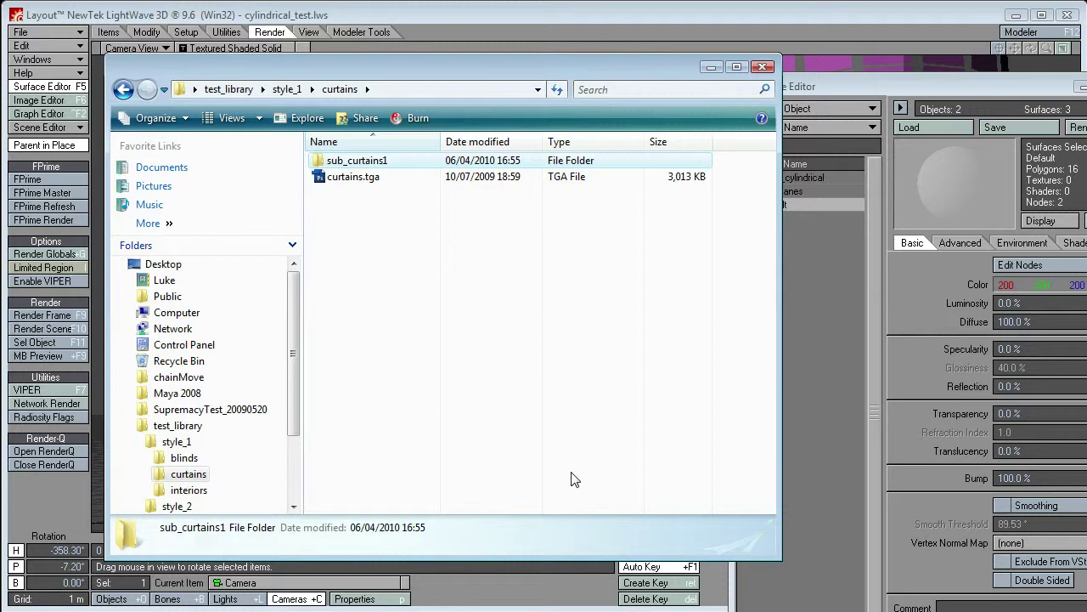
key("Return")
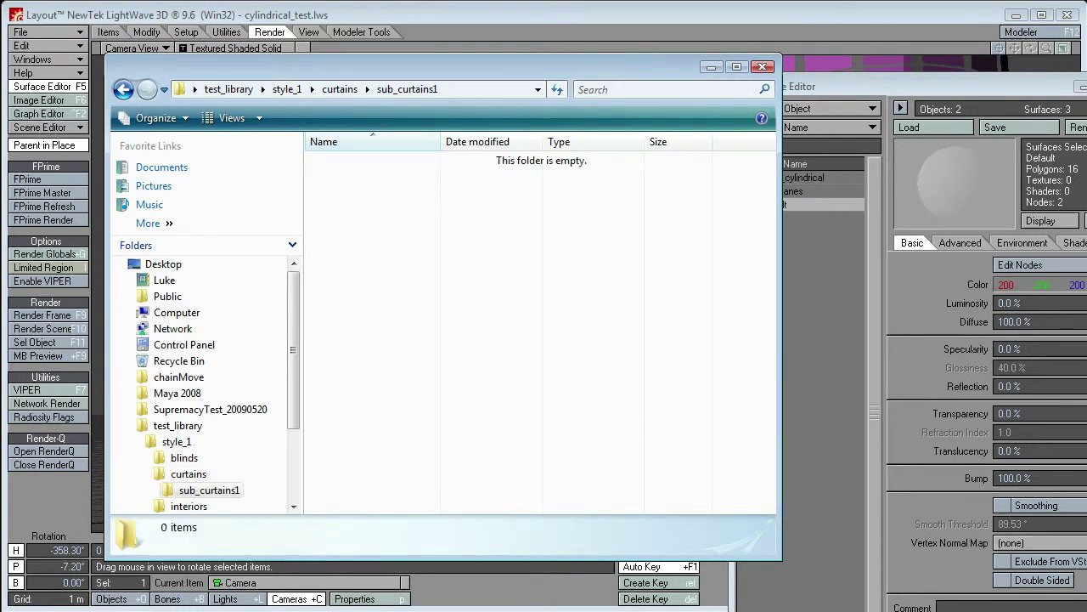
Examine how sub_curtains1 sits beside curtains.tga in the style's curtains folder, with the starter library's curtain images for reference.
key("alt+Tab")
left_click_drag(1086, 261, 1086, 170)
left_click_drag(835, 168, 890, 187)
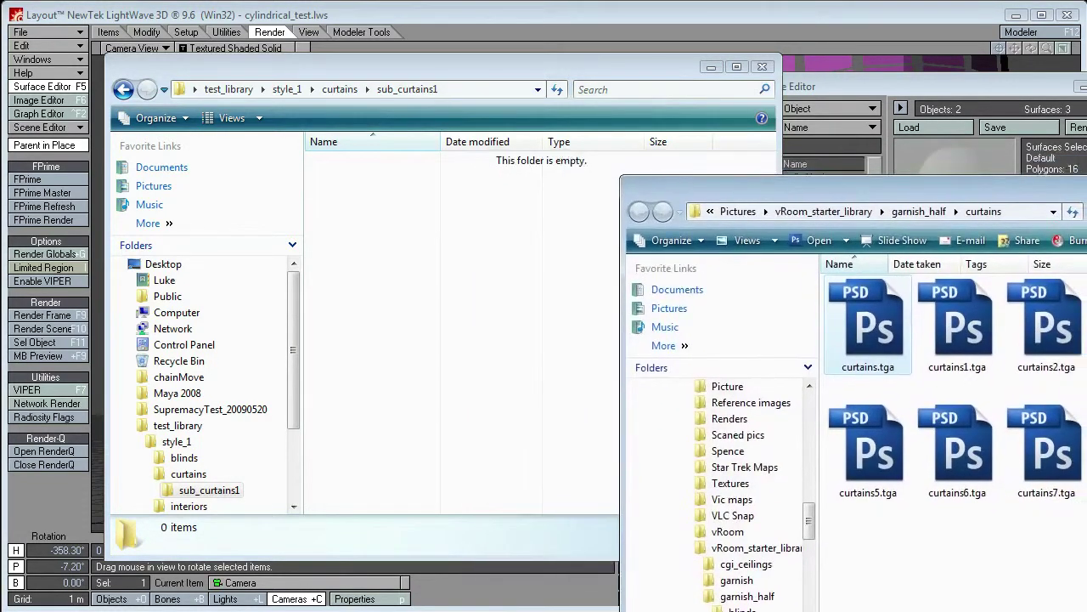
left_click(990, 527)
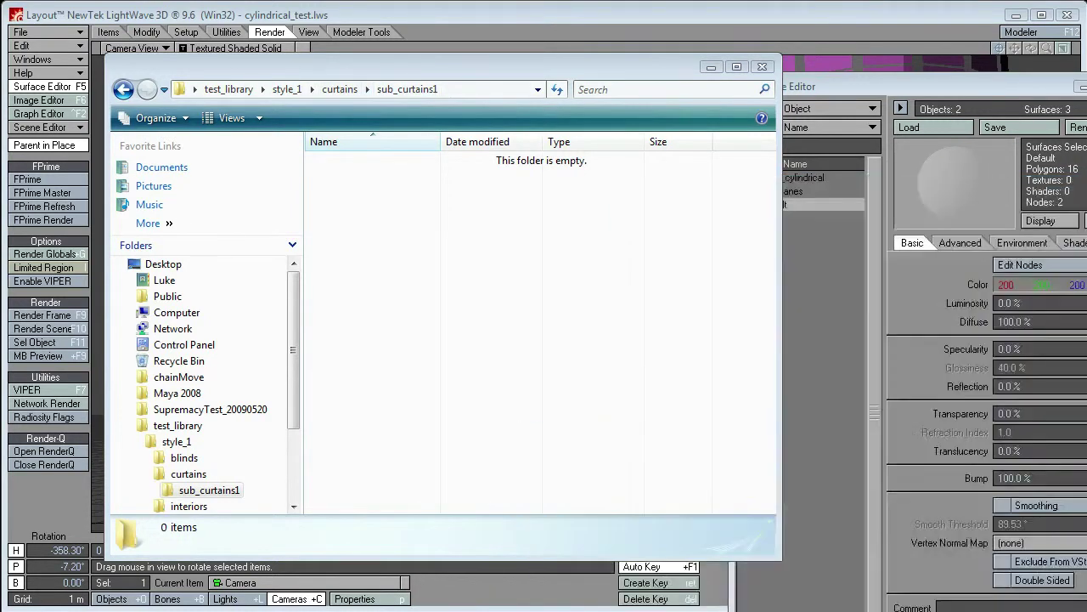
left_click(437, 264)
left_click(339, 89)
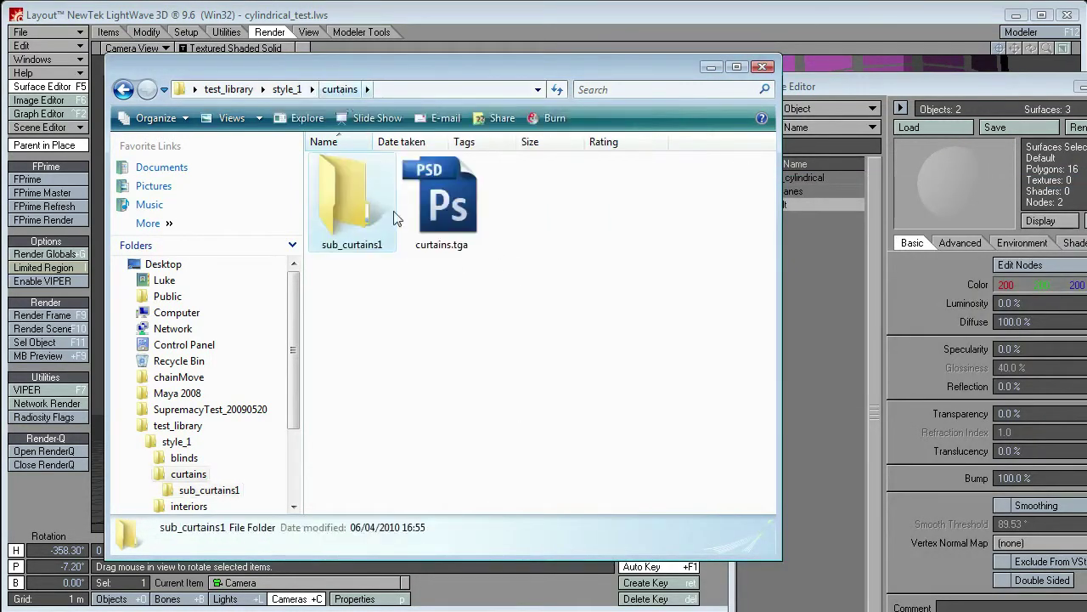
left_click_drag(367, 72, 850, 52)
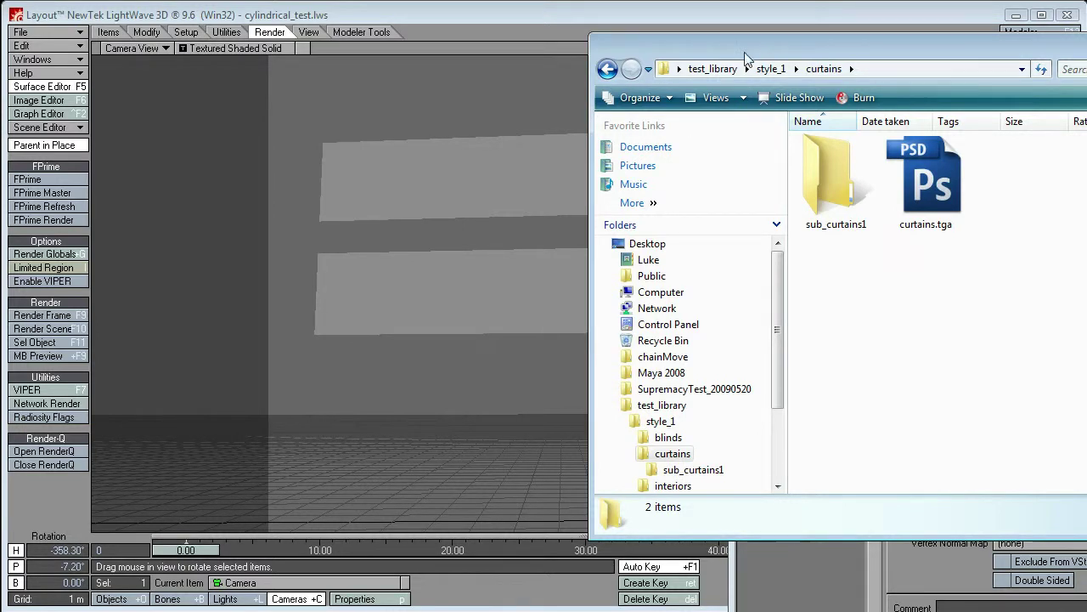
left_click_drag(745, 61, 364, 358)
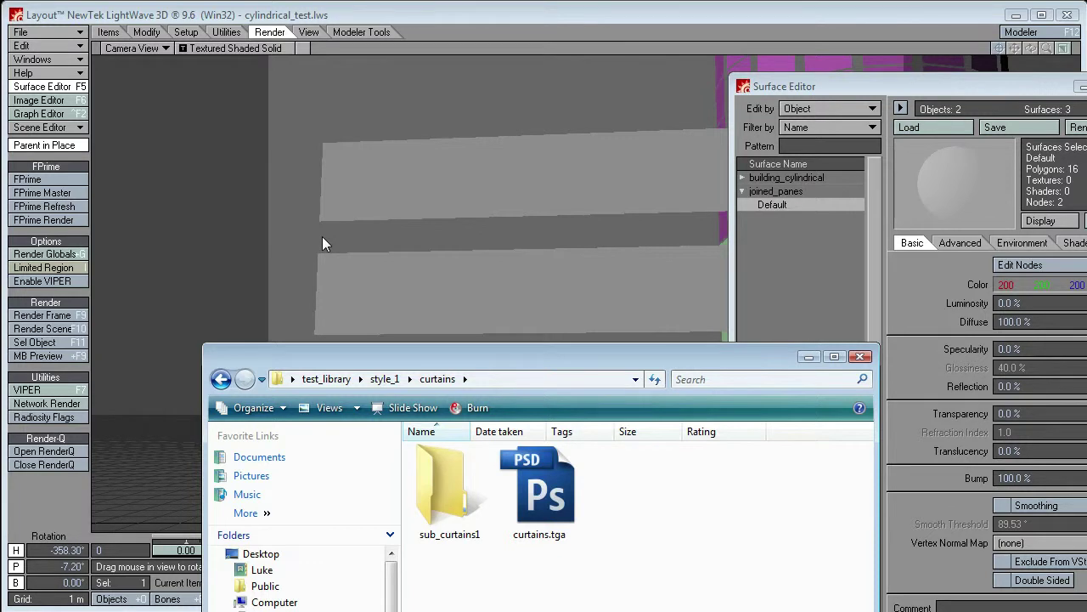
left_click(435, 485)
mouse_move(469, 472)
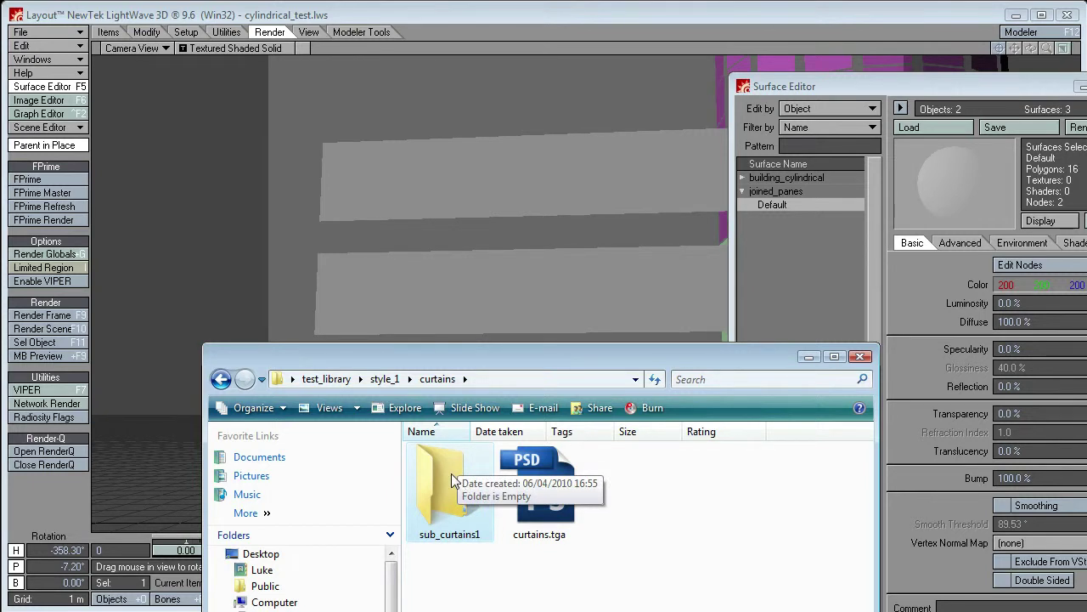
double_click(453, 482)
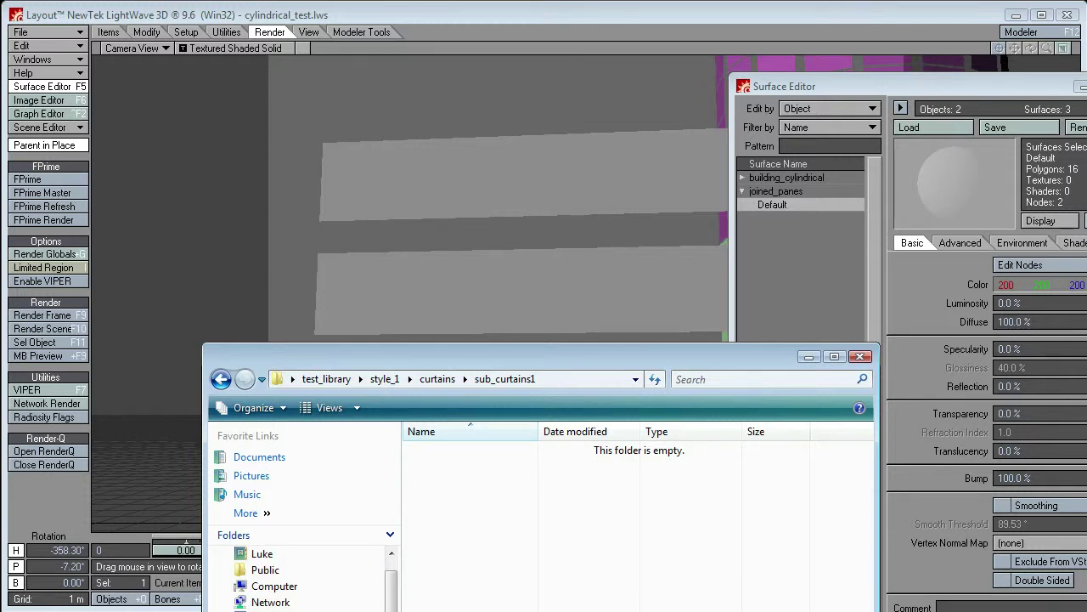
left_click_drag(1006, 611, 1006, 588)
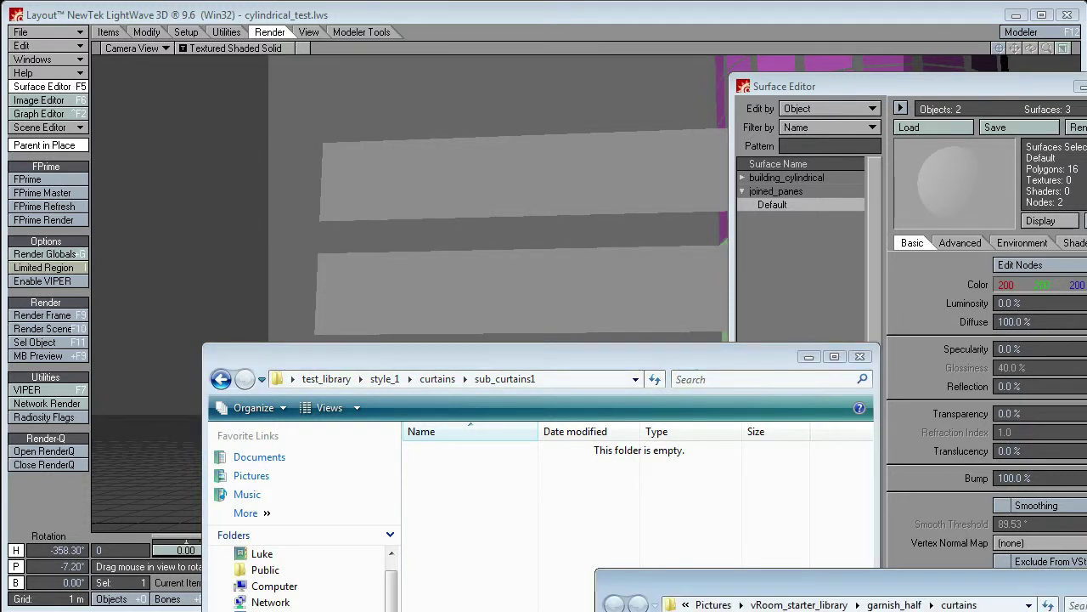
left_click_drag(389, 351, 371, 352)
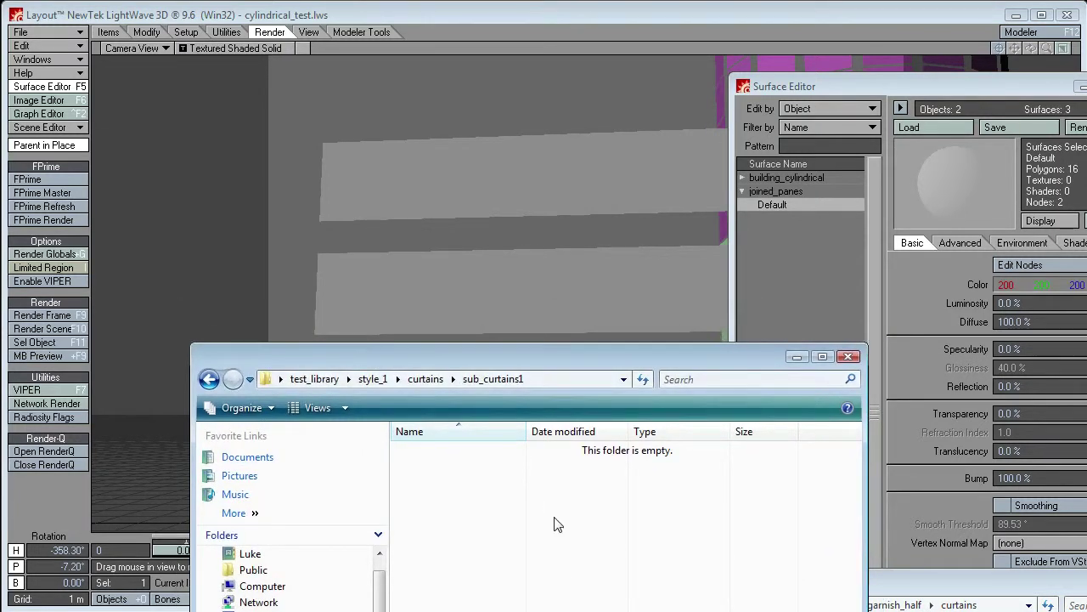
left_click(429, 379)
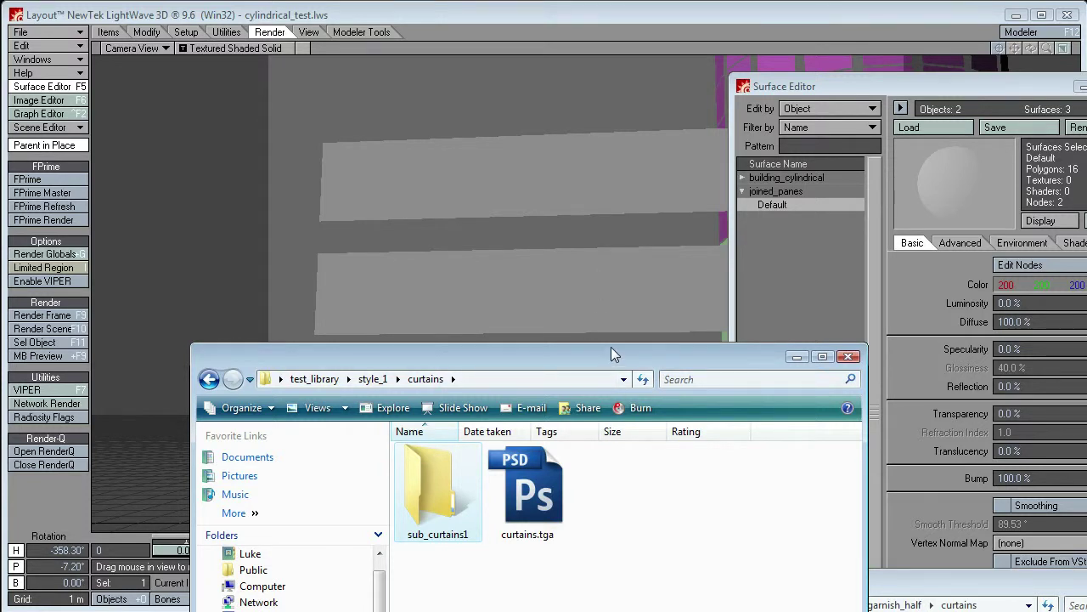
Copy curtains.tga, curtains1.tga and curtains2.tga from the starter library's garnish_half\curtains folder into sub_curtains1.
mouse_move(611, 348)
left_mouse_down()
mouse_move(605, 365)
mouse_move(607, 349)
left_mouse_up()
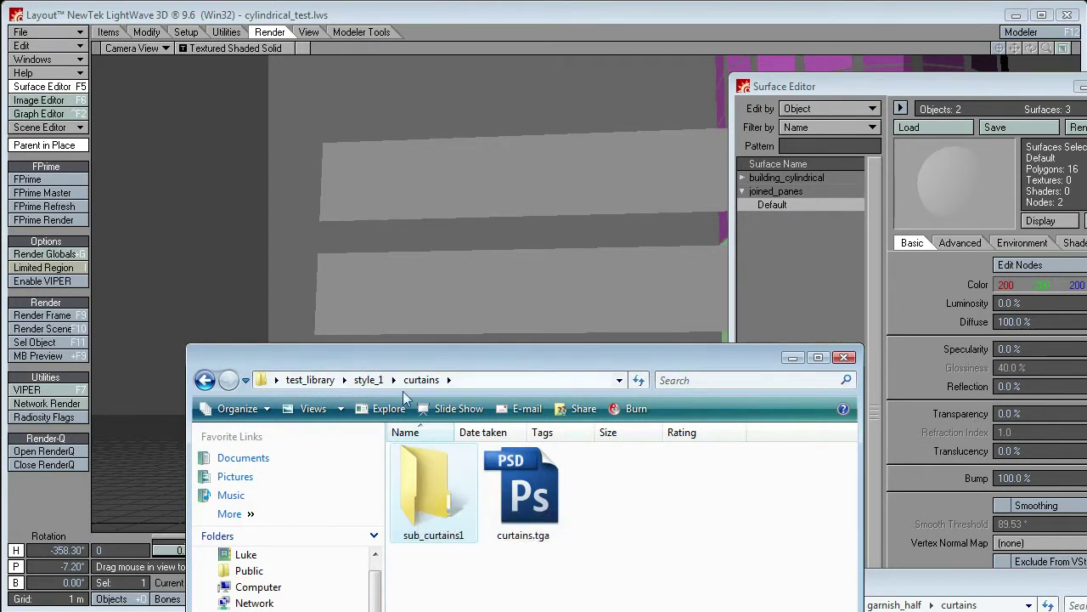
double_click(436, 485)
left_click_drag(684, 359, 506, 361)
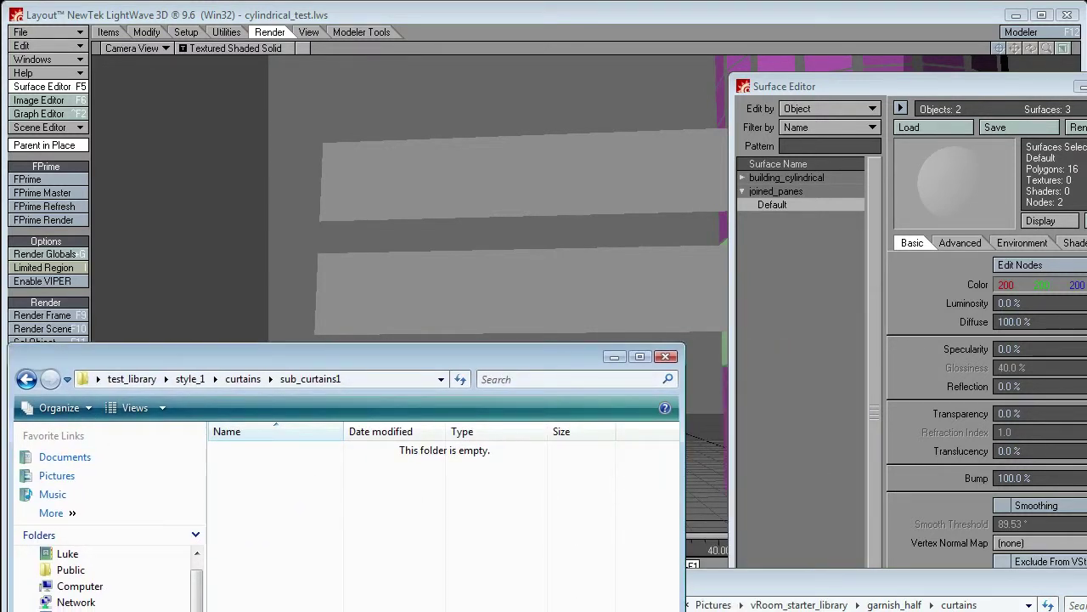
key("alt+Tab")
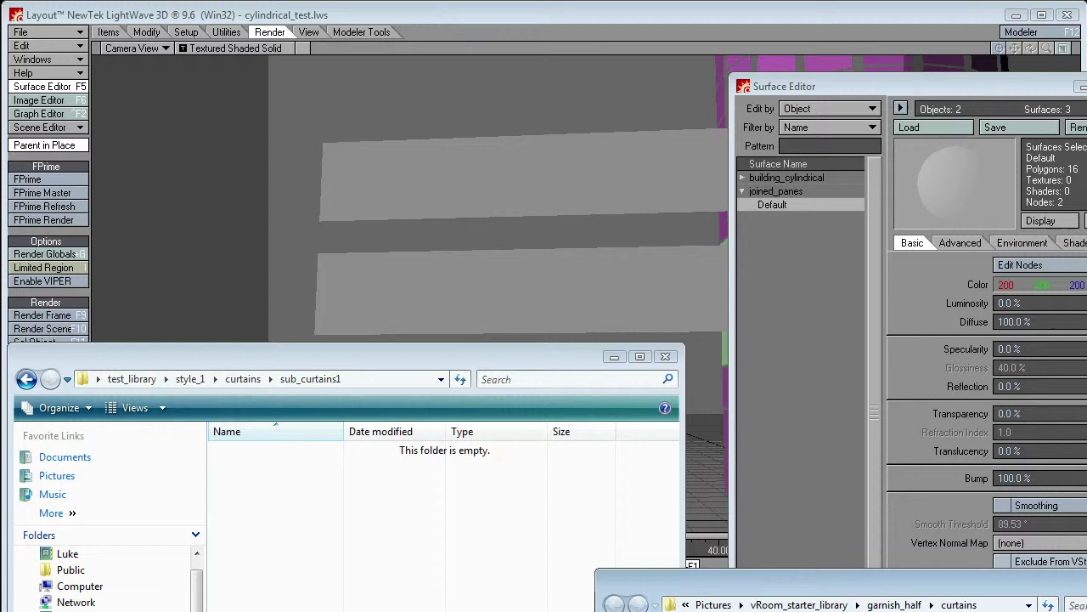
left_click_drag(645, 610, 321, 498)
left_click(371, 553)
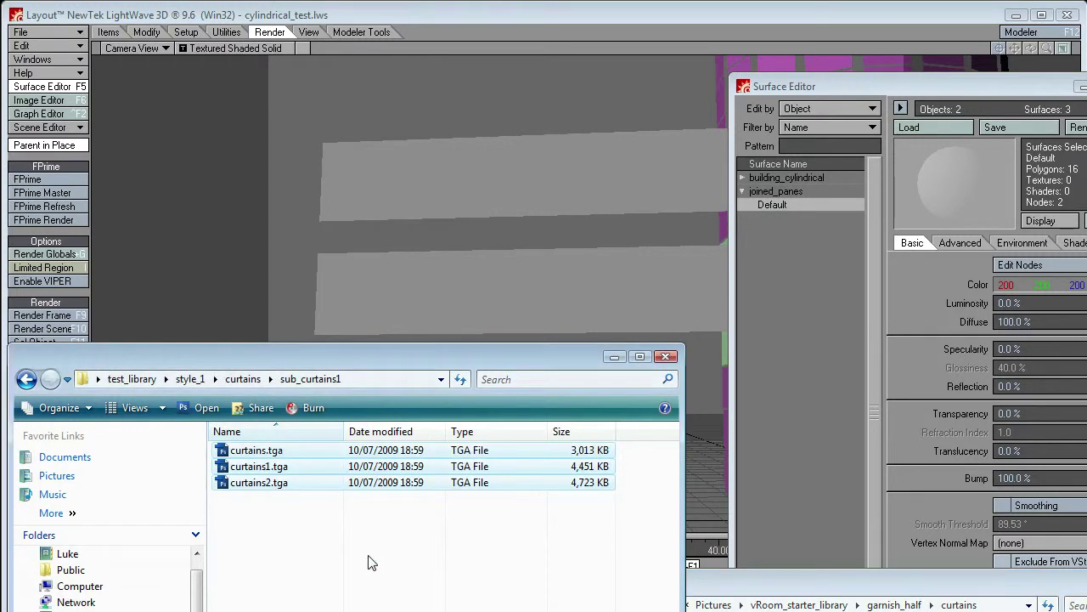
key("alt+F4")
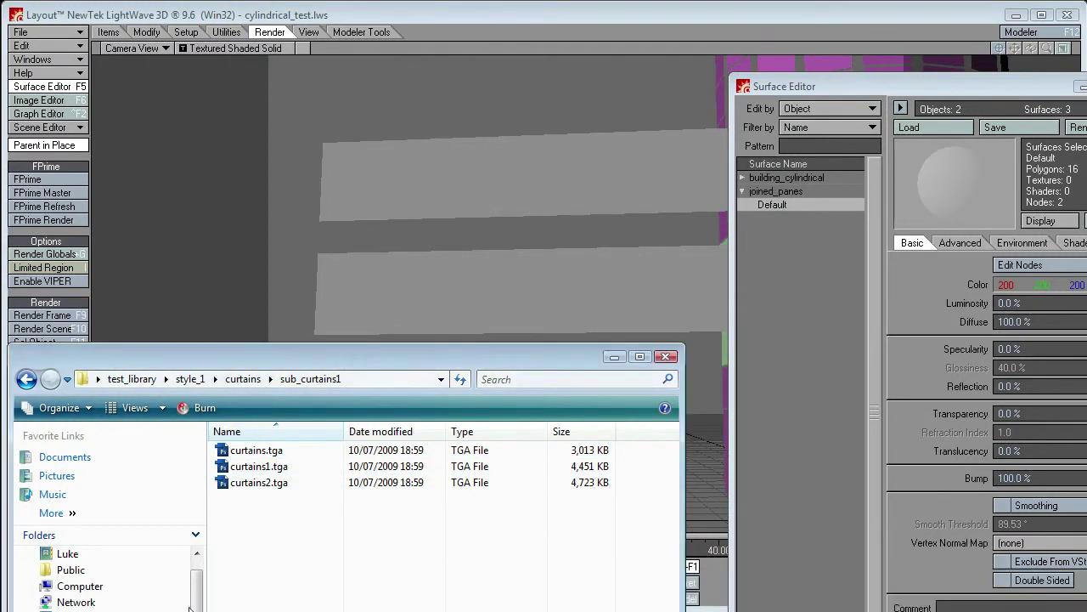
Return to LightWave's Node Editor for the Default surface and reload the vRoom node's style library.
left_click_drag(304, 364, 968, 611)
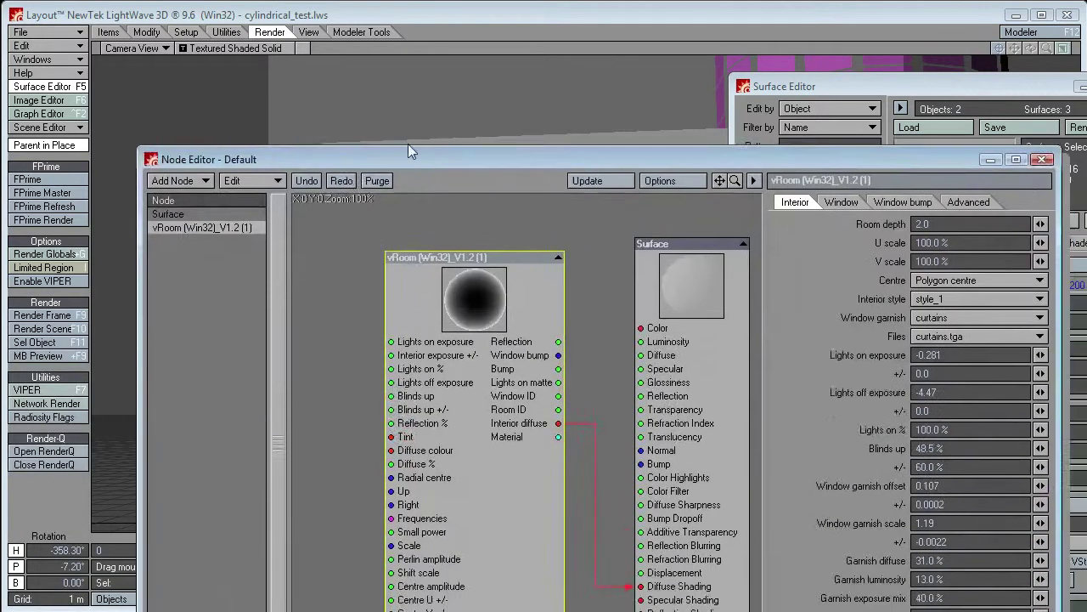
left_click_drag(416, 149, 314, 66)
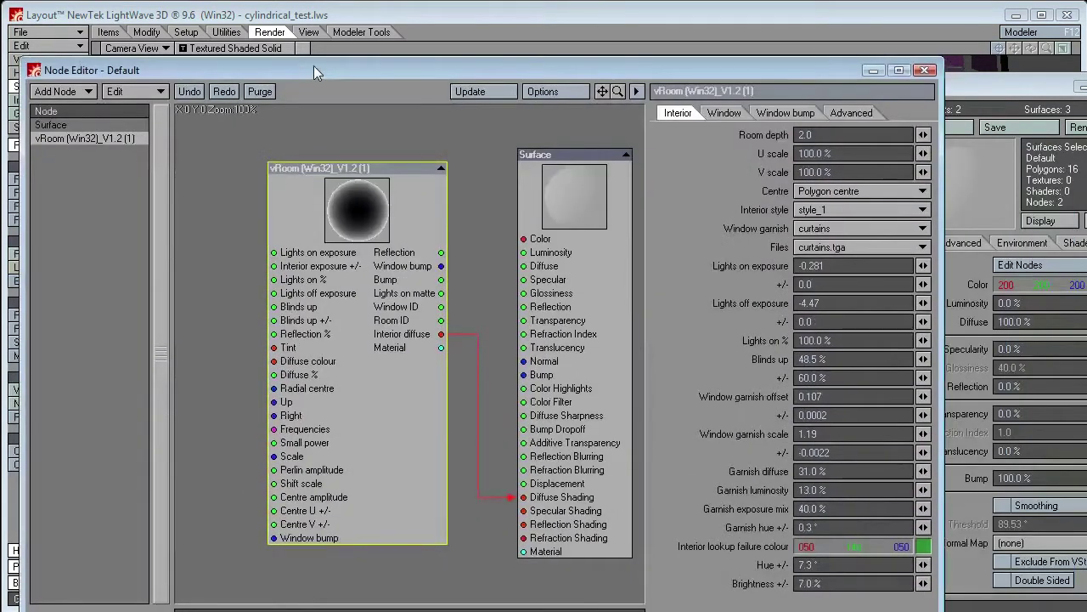
left_click(859, 114)
left_click(678, 113)
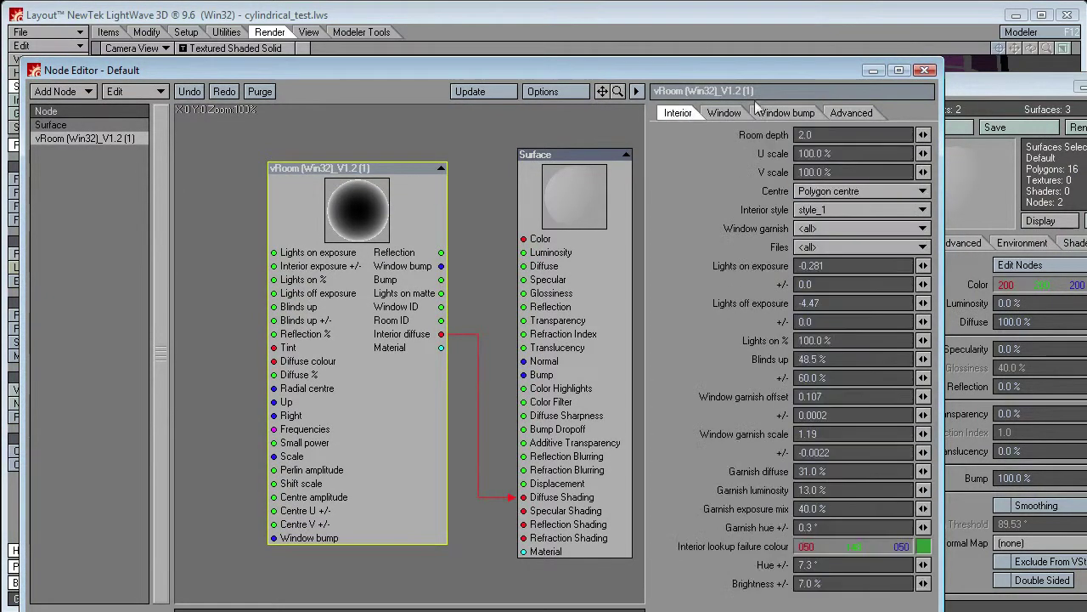
Review the vRoom node's available files and window garnish folders for style_1, keeping both at <all>.
left_click(824, 245)
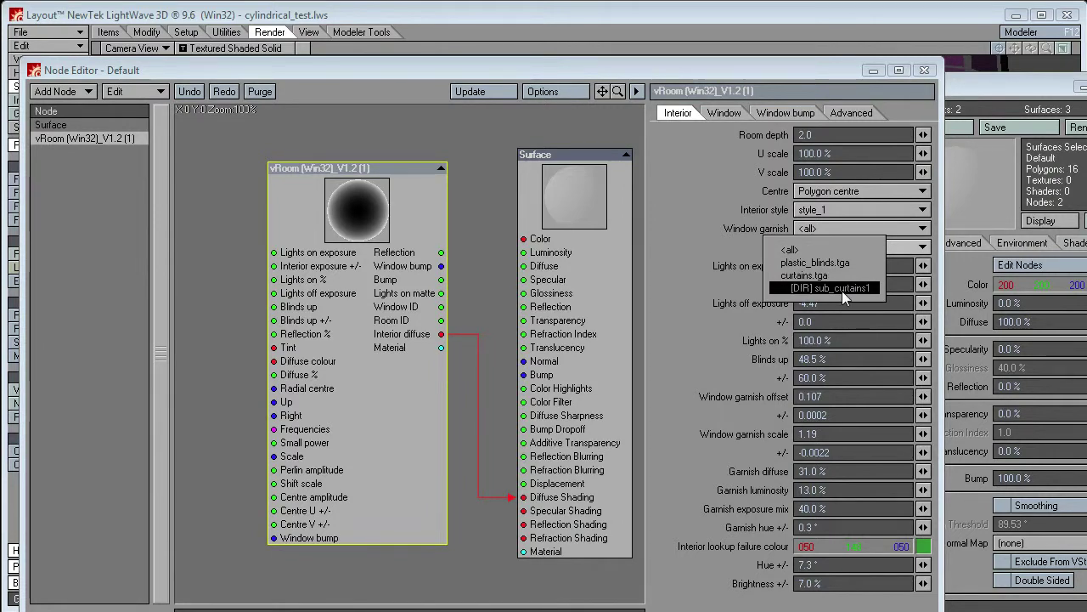
left_click(823, 252)
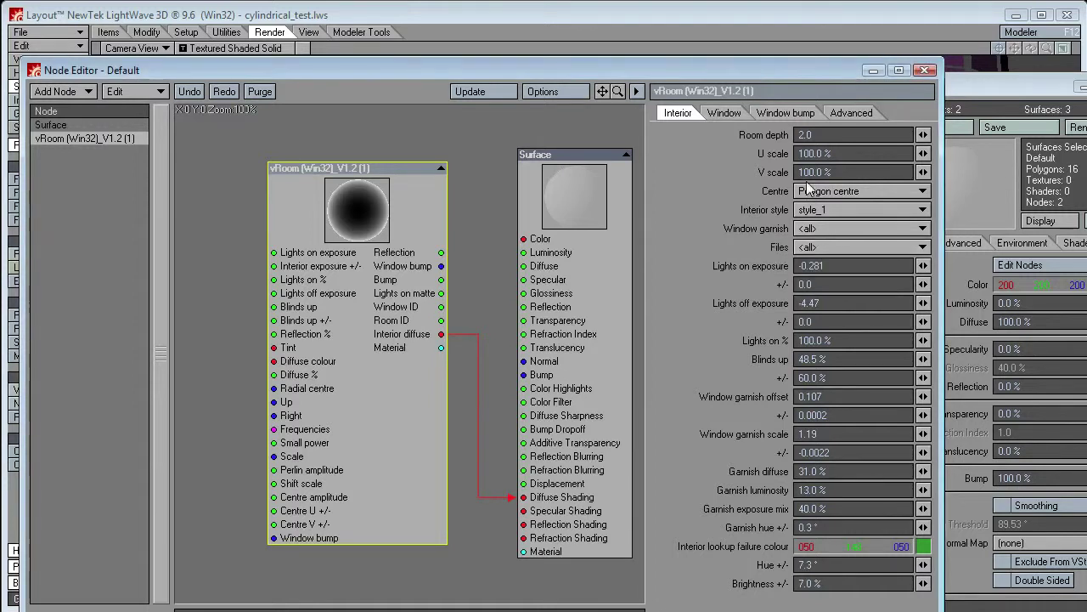
left_click_drag(742, 70, 762, 65)
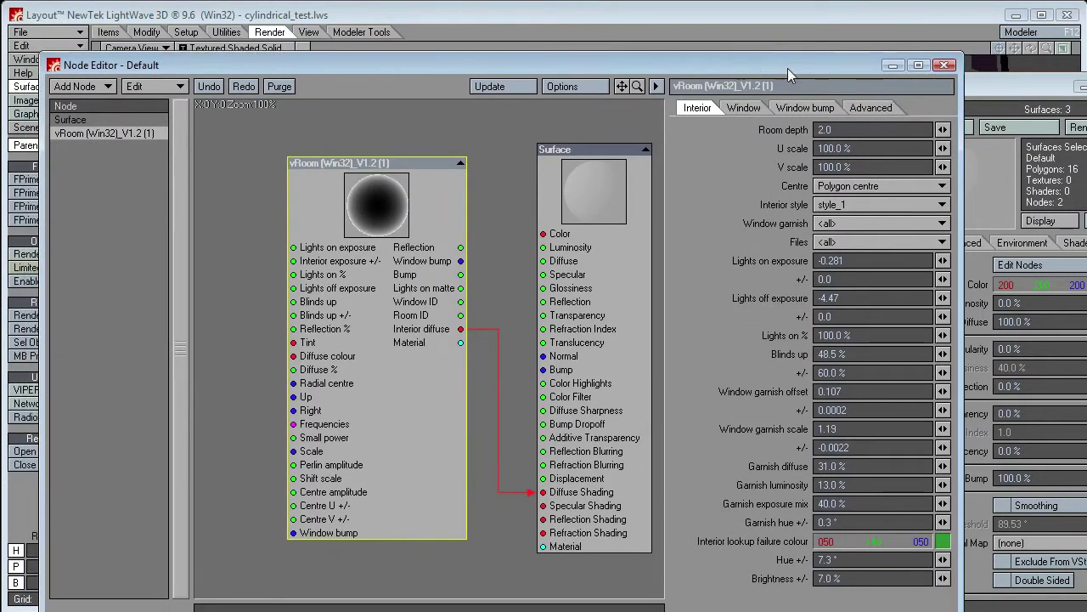
left_click(840, 219)
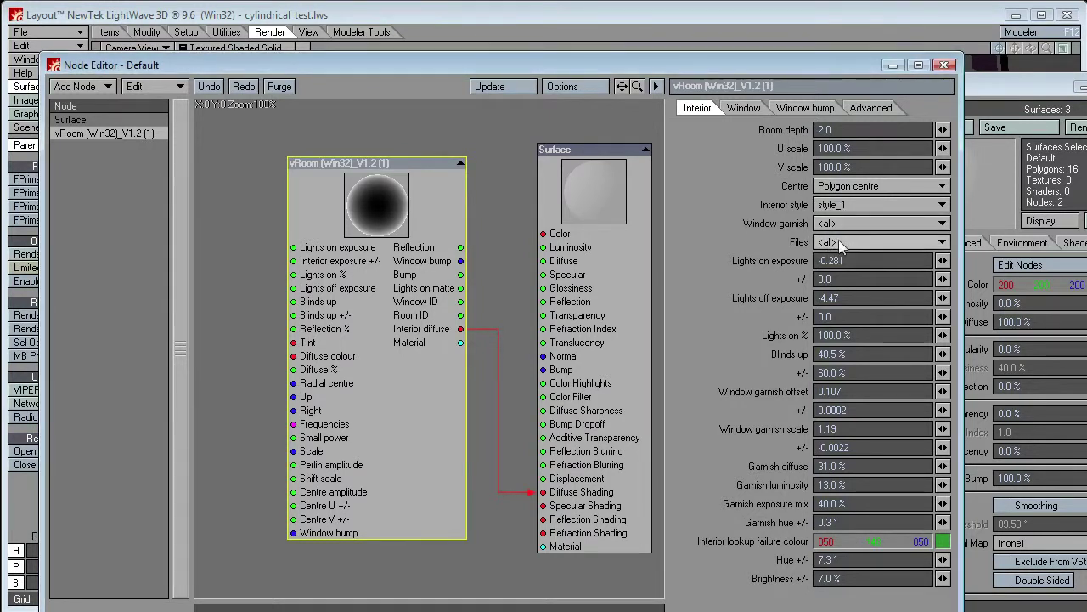
left_click(839, 225)
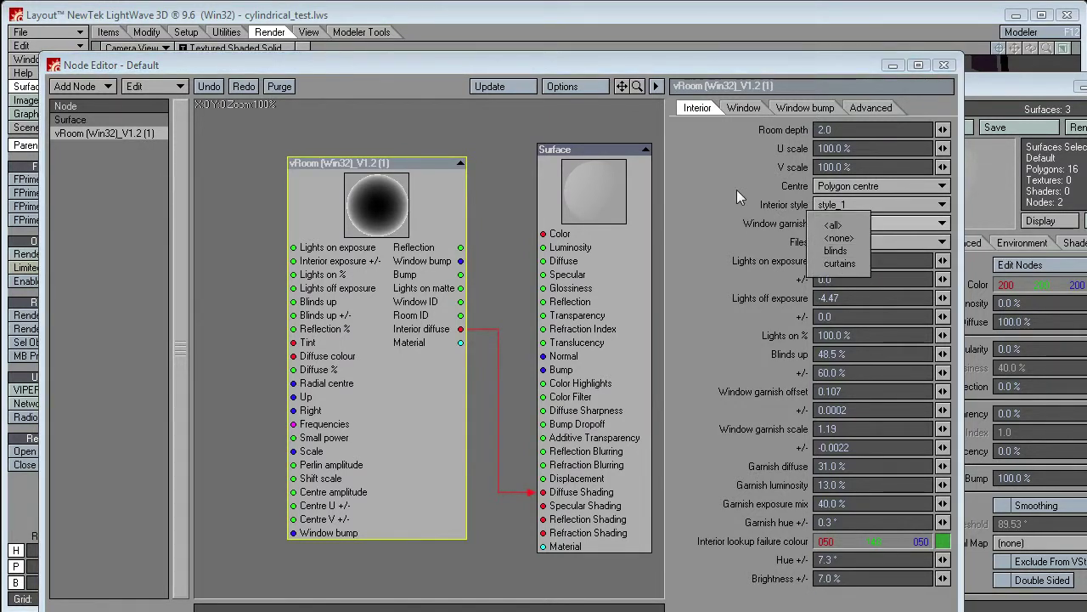
left_click(837, 241)
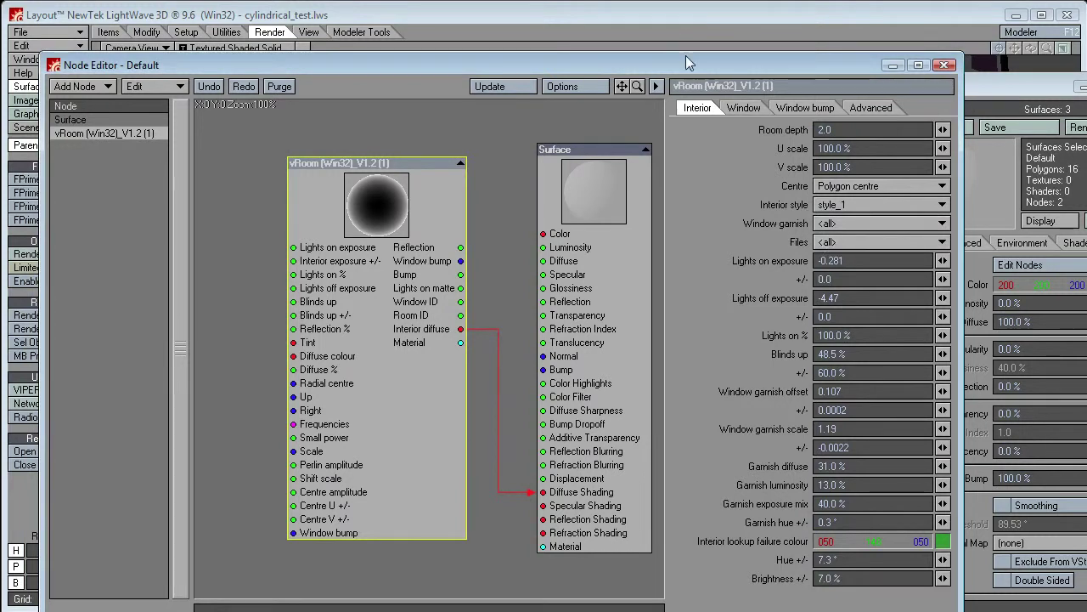
Clear the Node Editor out of the way and open an enlarged FPrime preview of the scene.
left_click_drag(686, 57, 758, 611)
left_click(51, 180)
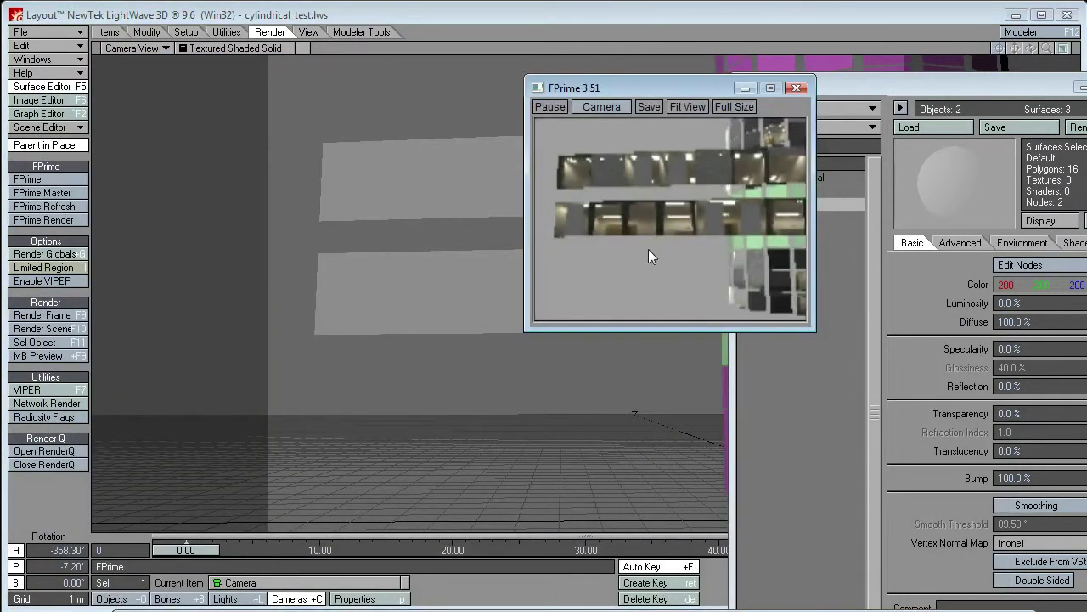
left_click_drag(671, 88, 242, 143)
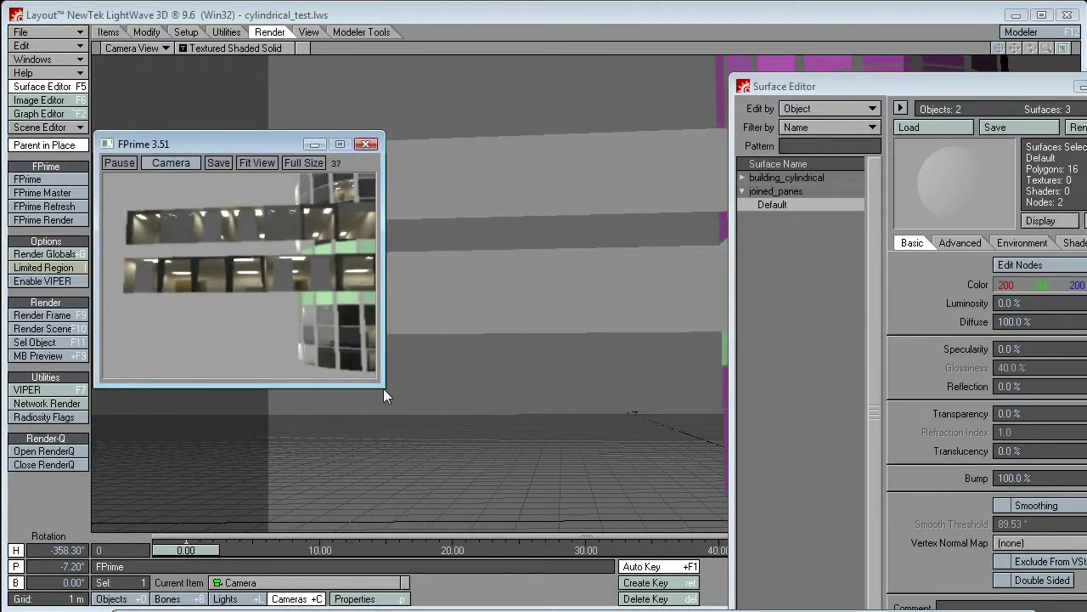
left_click_drag(384, 388, 557, 535)
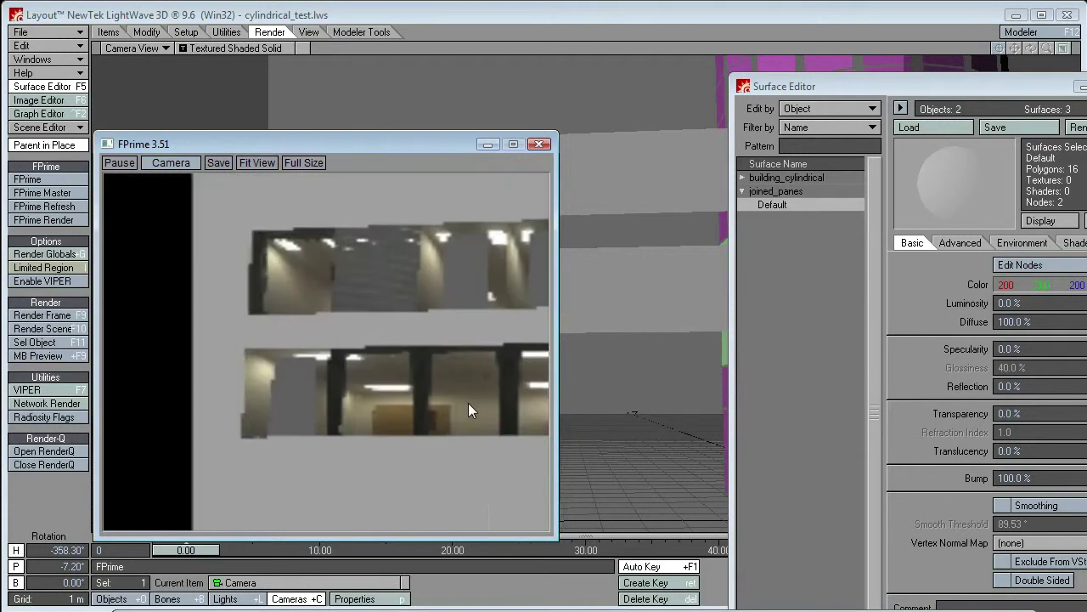
Examine the curtain and blind garnishes on the joined panes close up in a widened FPrime preview.
scroll(184, 372, "up", 2)
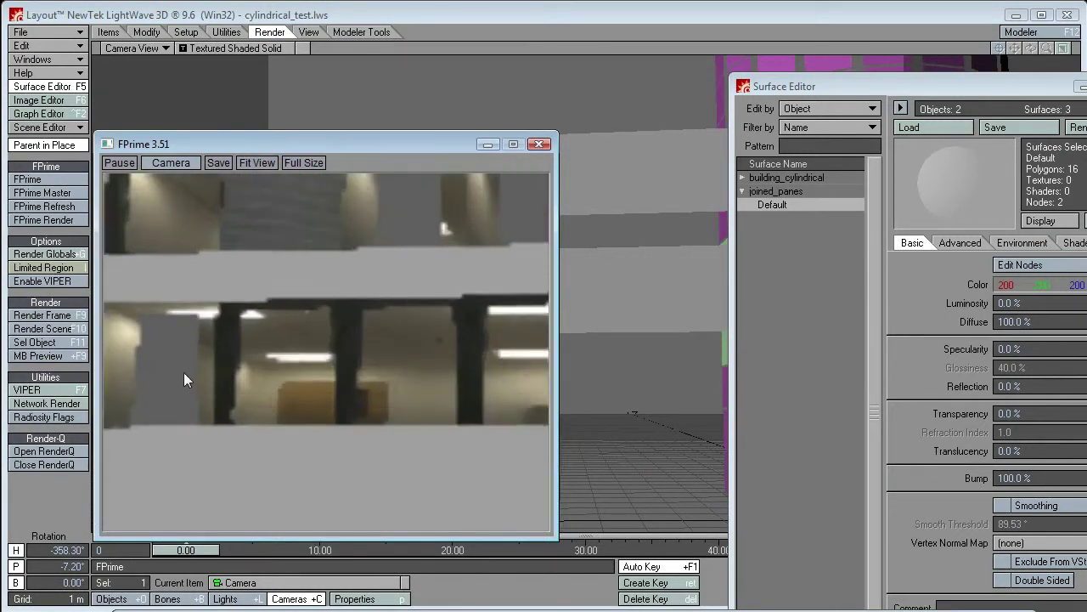
left_click_drag(184, 372, 329, 390)
scroll(328, 394, "up", 3)
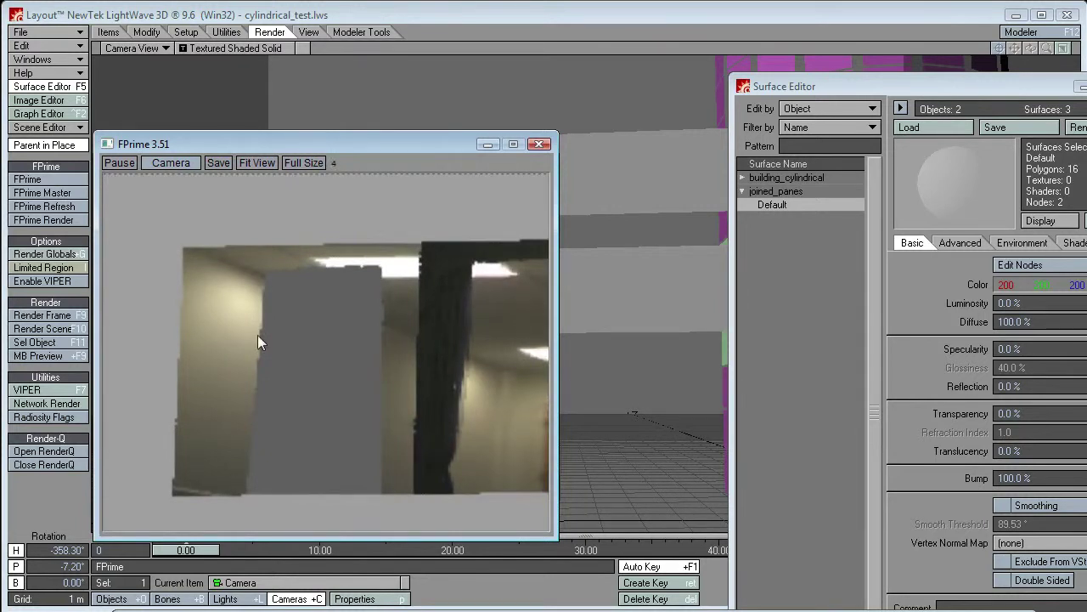
left_click_drag(402, 393, 383, 399)
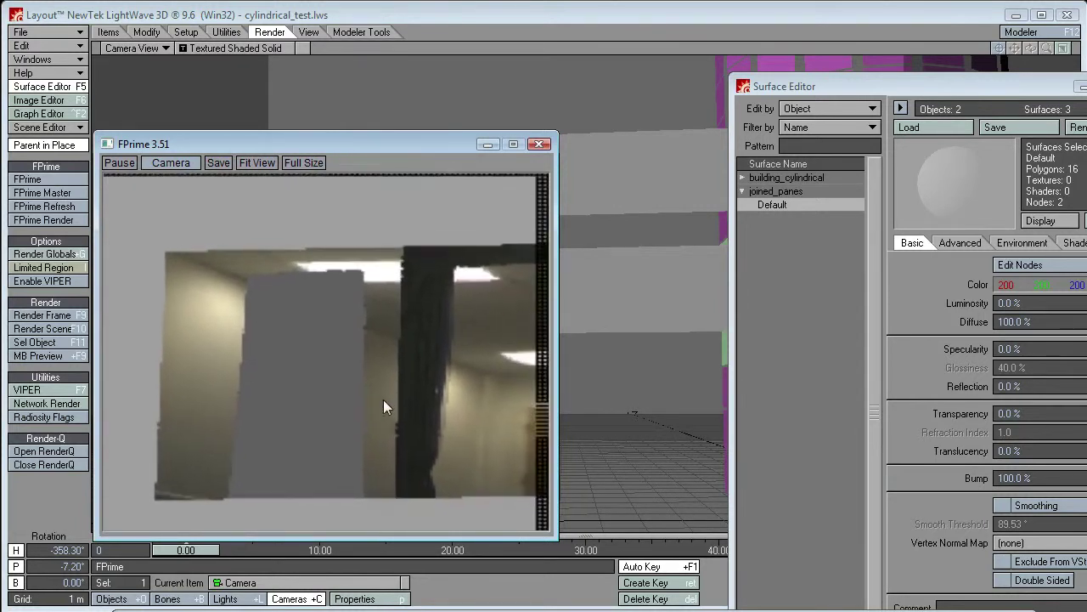
left_click_drag(450, 356, 238, 338)
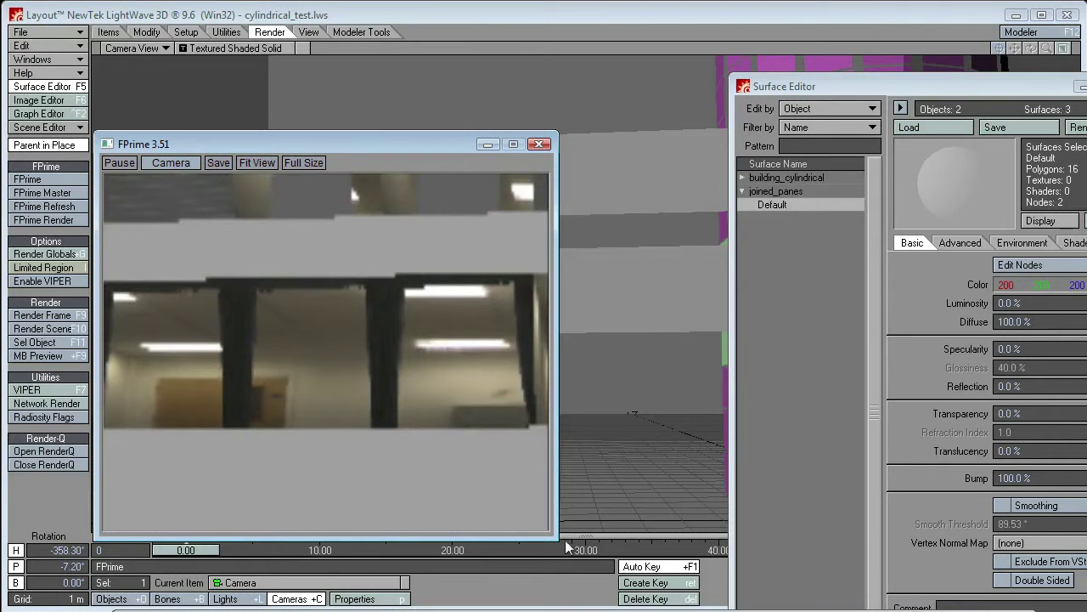
left_click_drag(556, 534, 782, 541)
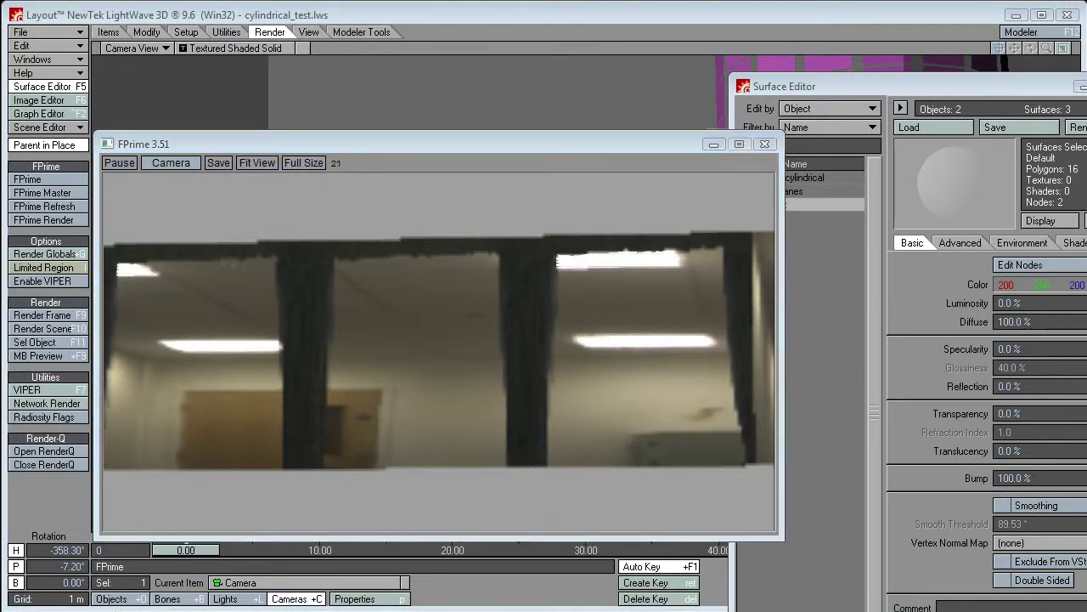
Open the three sub_curtains1 images in Photoshop and compare them with the window garnishes in the FPrime preview.
left_click_drag(1086, 425, 782, 170)
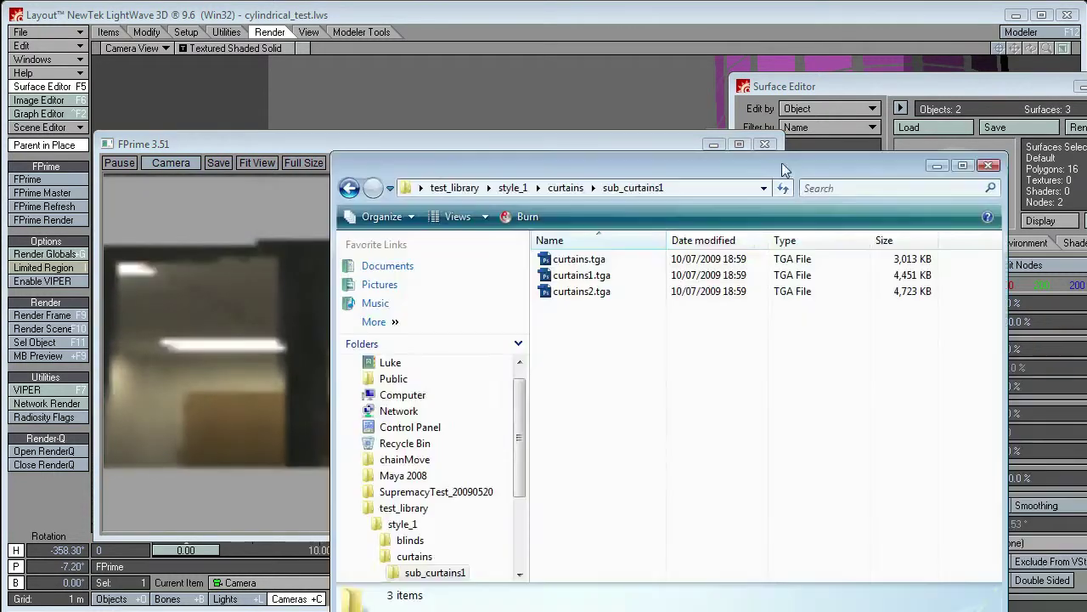
left_click_drag(619, 352, 576, 231)
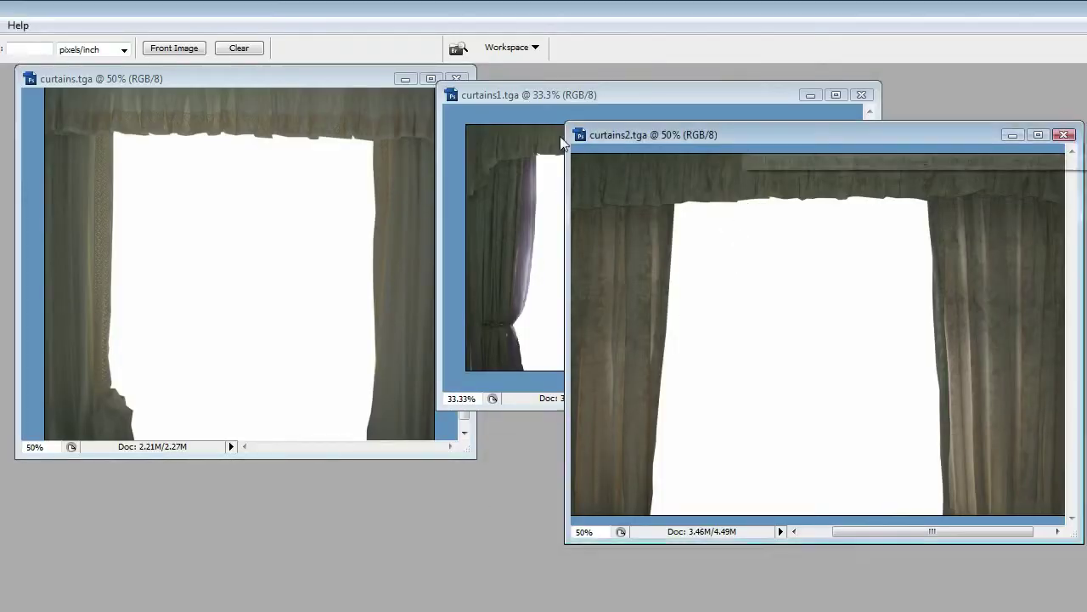
left_click_drag(752, 144, 795, 180)
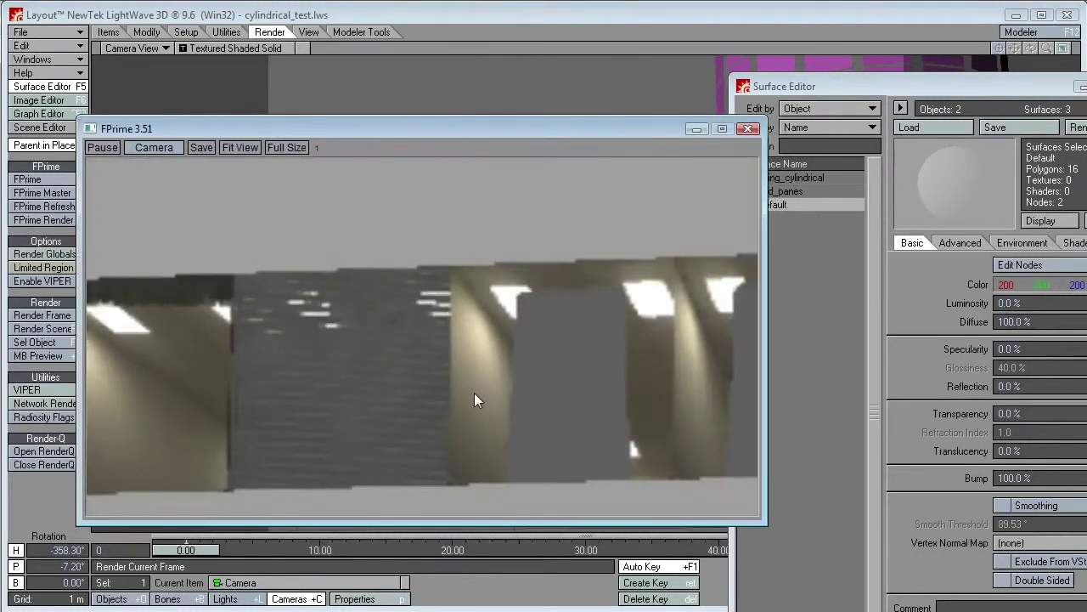
left_click_drag(468, 390, 599, 387)
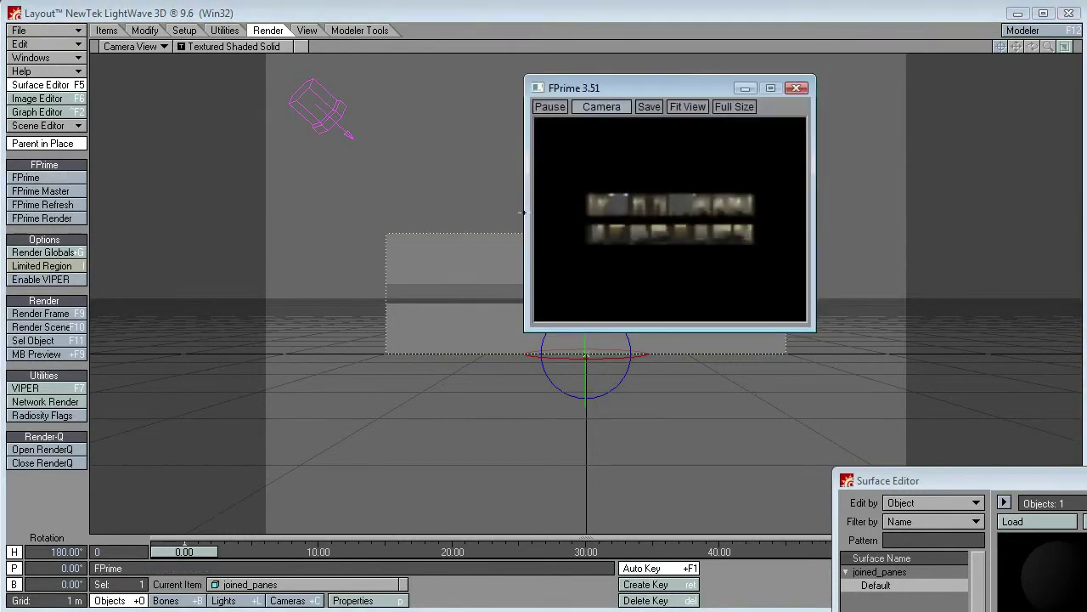
Enlarge the FPrime preview of the joined_panes scene and examine its two rows of windows close up.
left_click_drag(650, 90, 569, 75)
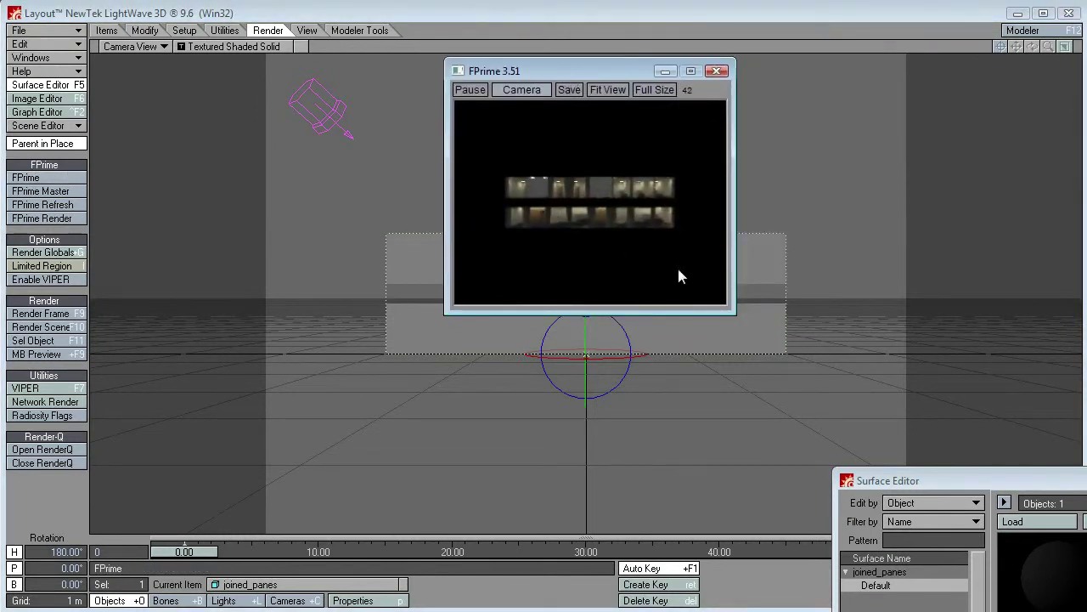
left_click_drag(735, 313, 1079, 535)
left_click_drag(656, 66, 583, 44)
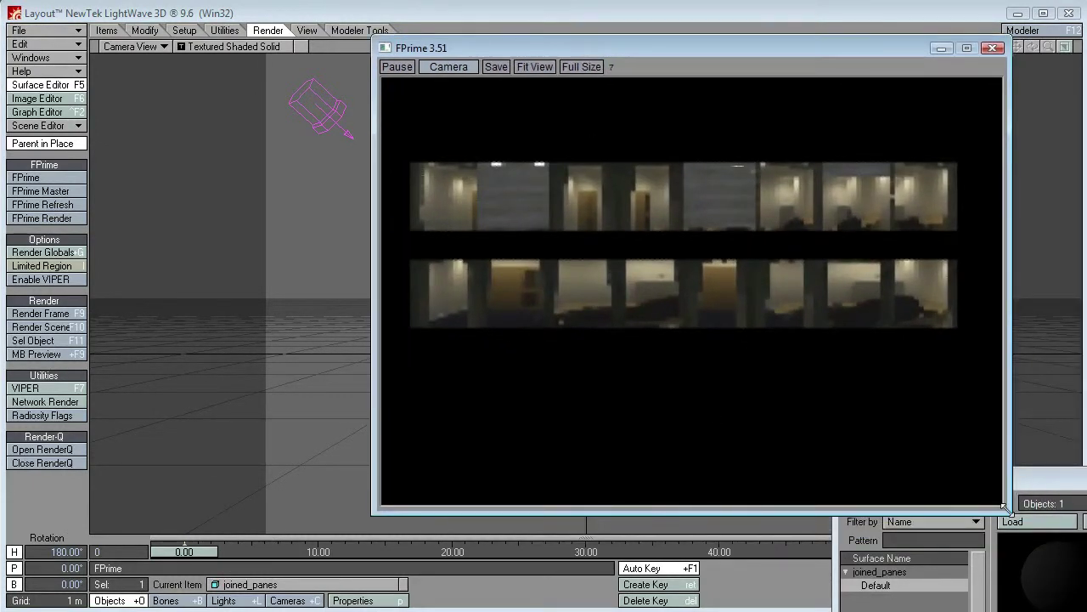
left_click_drag(1009, 509, 1028, 364)
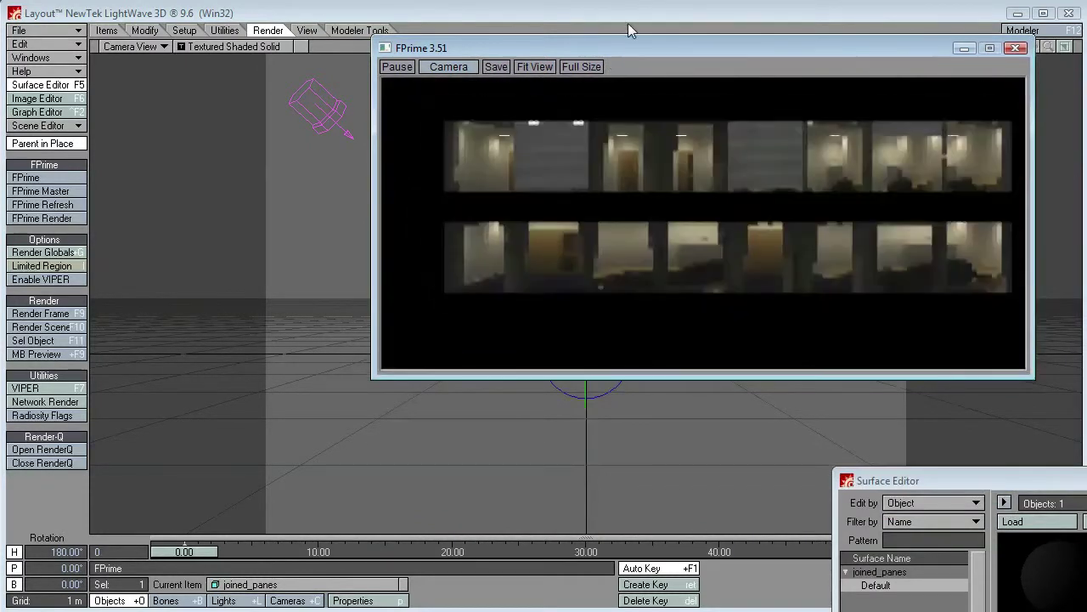
left_click_drag(636, 52, 640, 114)
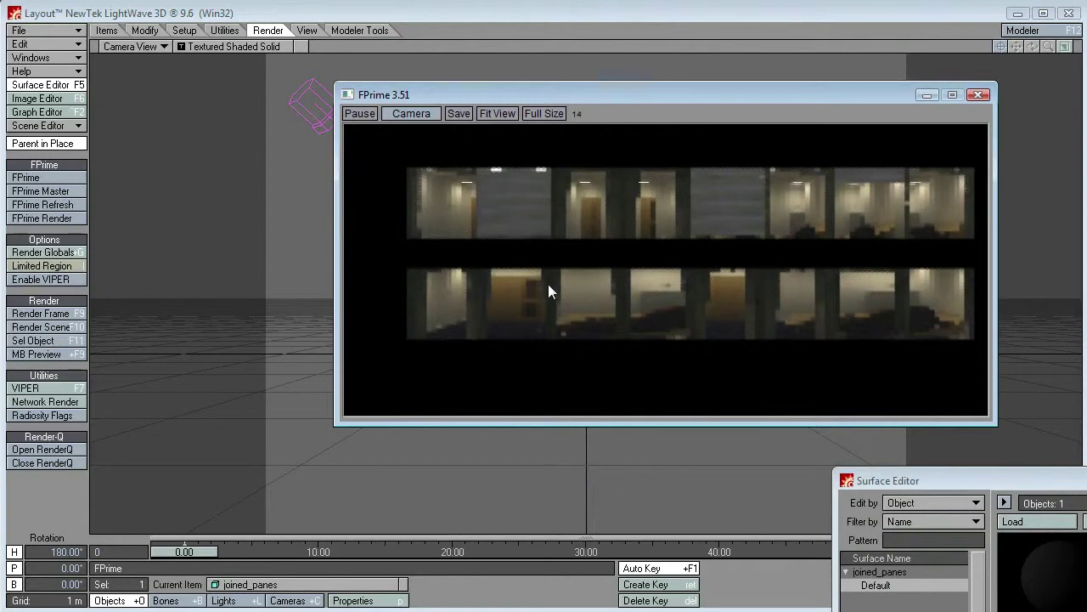
left_click_drag(548, 283, 604, 309)
scroll(604, 309, "up", 1)
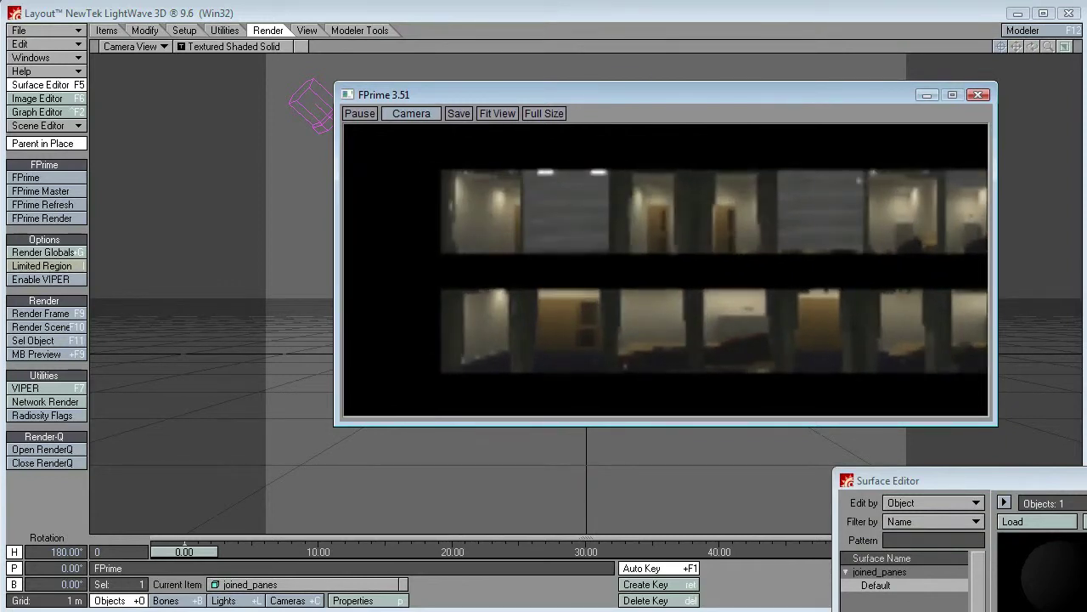
Switch to Windows Explorer, go up to style_1's curtains folder, and examine sub_curtains1 beside curtains.tga.
key("alt+Tab")
left_click_drag(616, 164, 359, 100)
key("BackSpace")
left_click(328, 422)
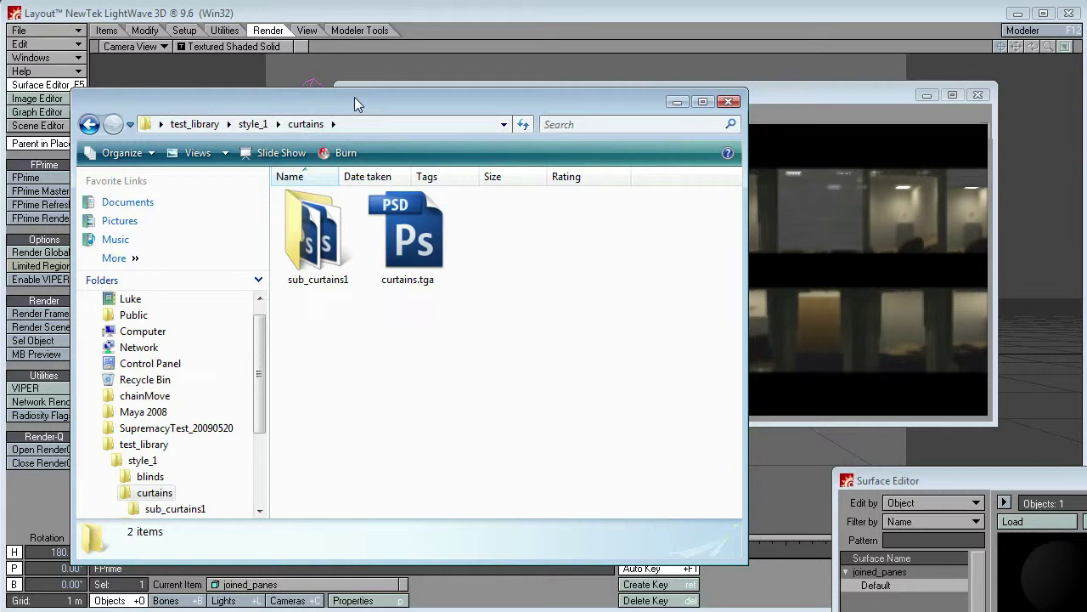
mouse_move(338, 229)
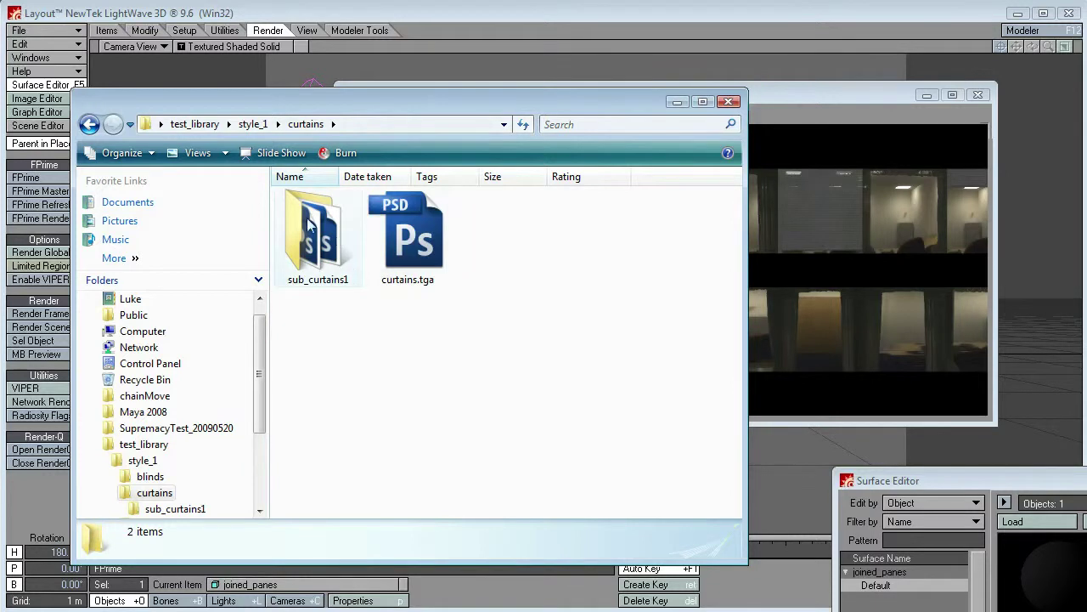
left_click(355, 246)
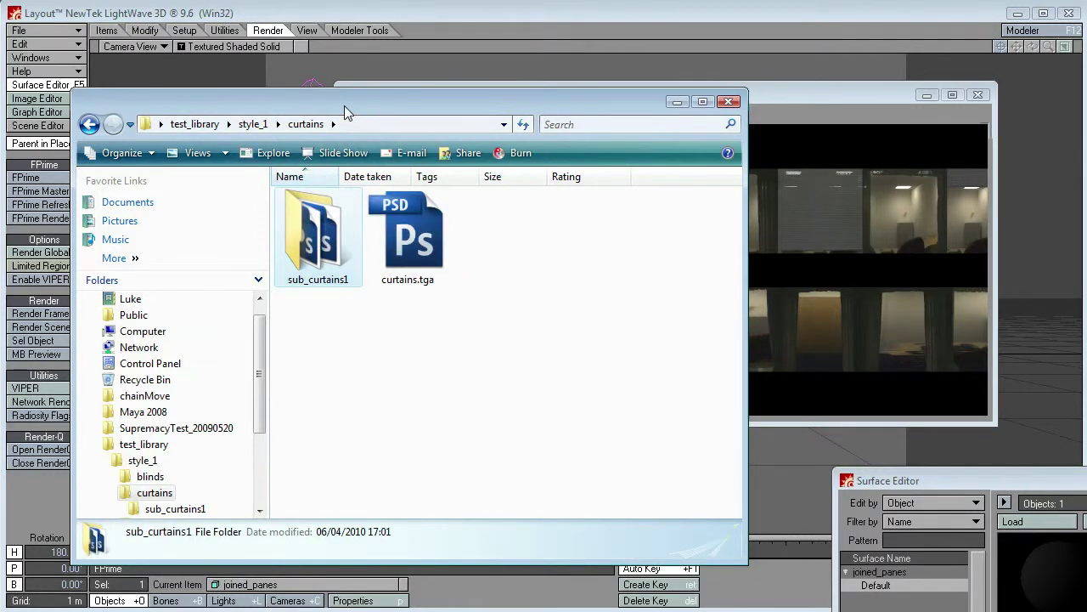
Return to the FPrime preview and examine how the curtain garnishes are distributed across the joined panes.
left_click_drag(344, 106, 478, 406)
left_click(578, 87)
left_click_drag(567, 95, 377, 79)
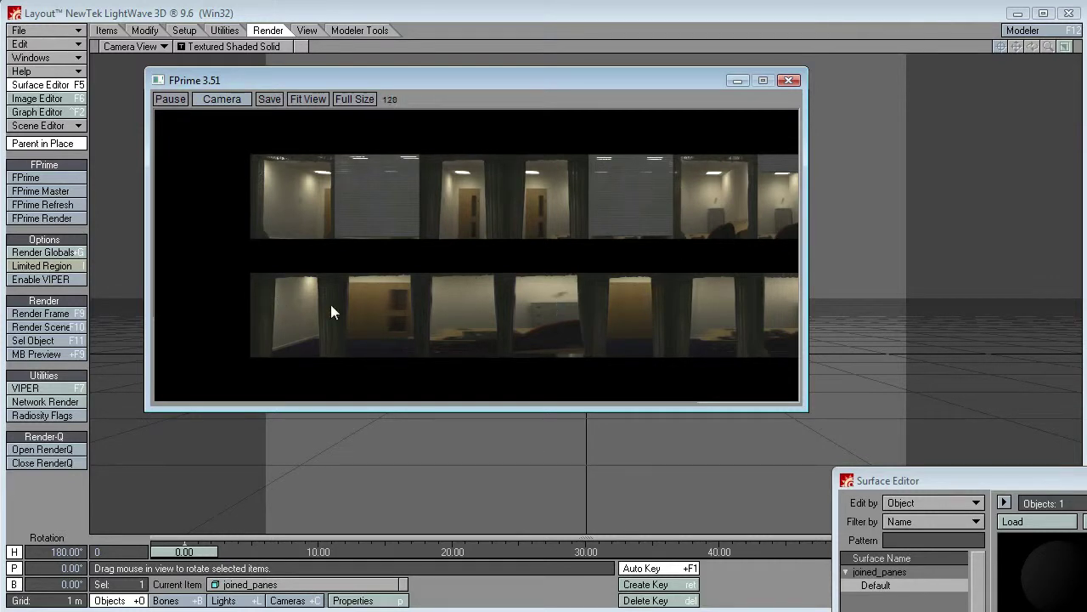
left_click_drag(493, 82, 680, 74)
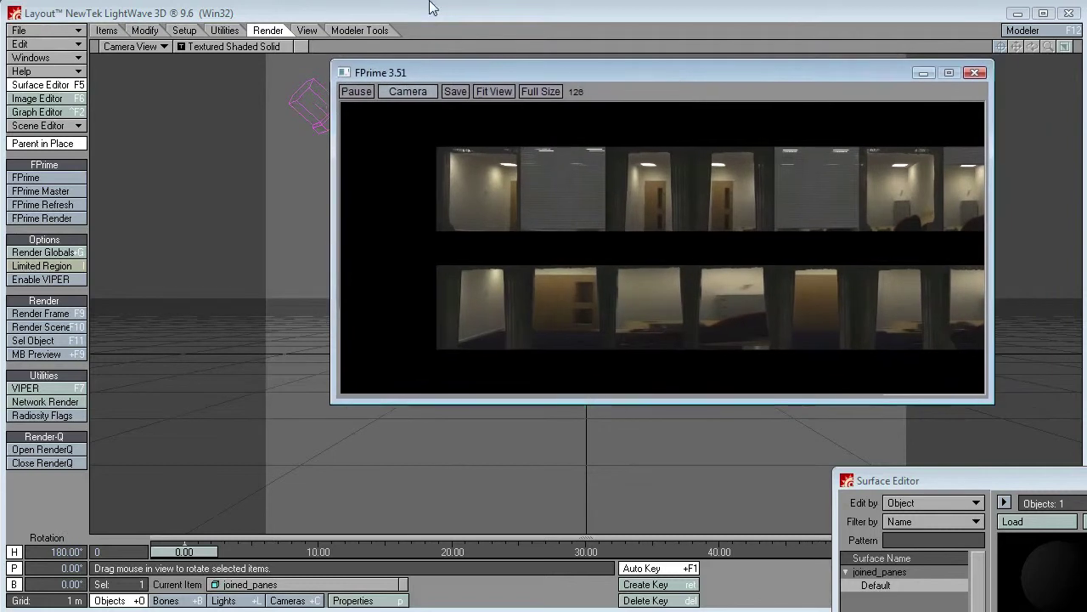
Move the camera and rotate it to a heading of -14° and a pitch of -3.4° for an angled view of the panes.
key("shift+c")
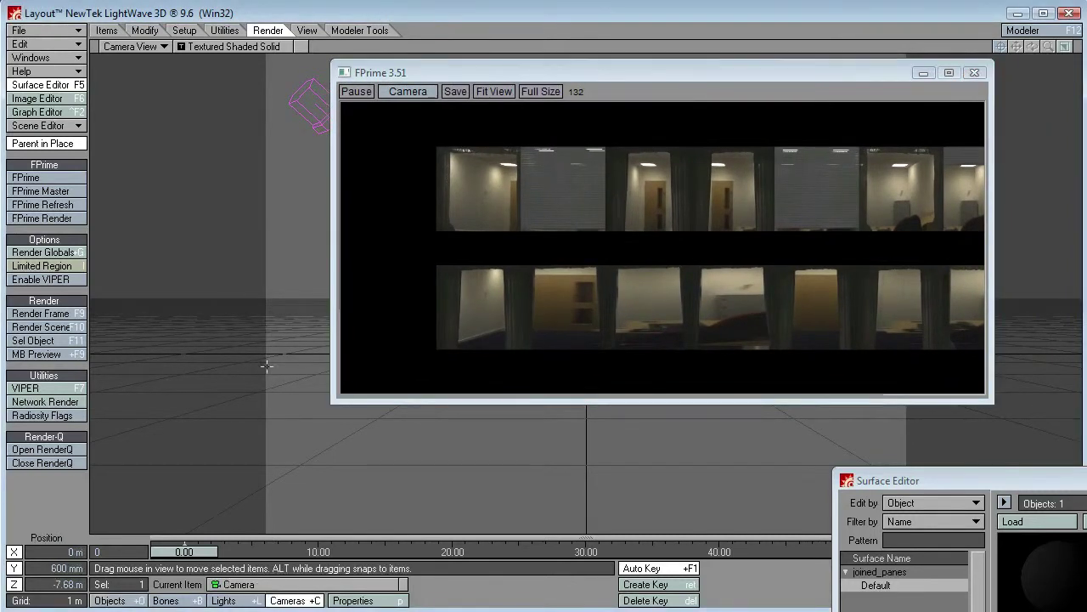
left_click_drag(266, 365, 408, 446)
left_click_drag(201, 369, 225, 370)
key("y")
key("t")
key("y")
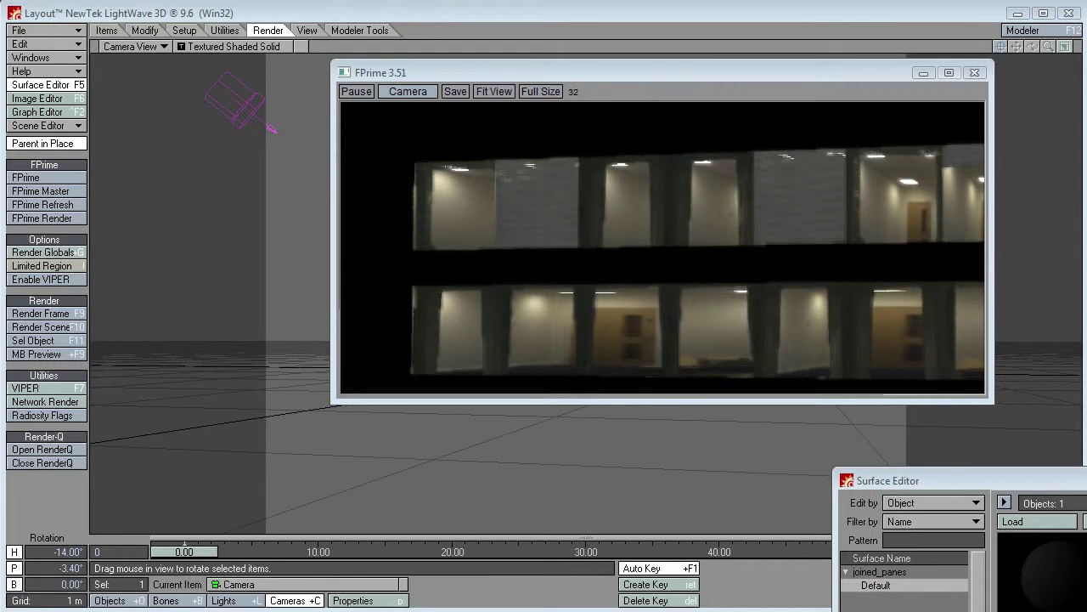
Bring back the Explorer window with the curtains folder and compare its contents with the angled preview.
mouse_move(1086, 183)
left_mouse_down()
mouse_move(335, 210)
mouse_move(287, 175)
left_mouse_up()
mouse_move(481, 329)
left_mouse_down()
mouse_move(593, 508)
mouse_move(601, 542)
left_mouse_up()
left_click_drag(452, 290, 598, 547)
left_click(294, 312)
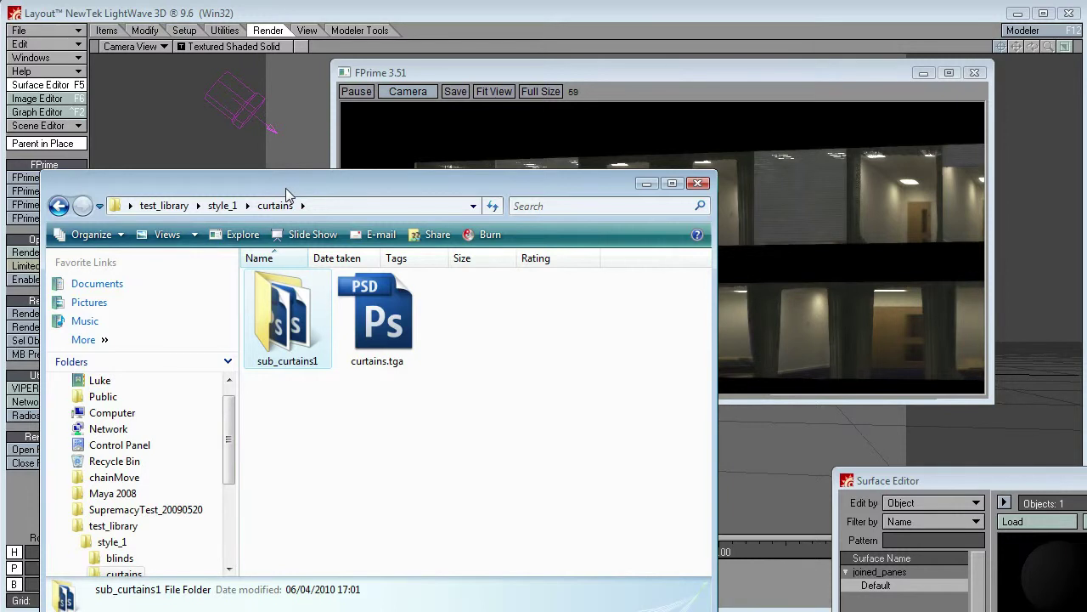
left_click_drag(286, 194, 420, 410)
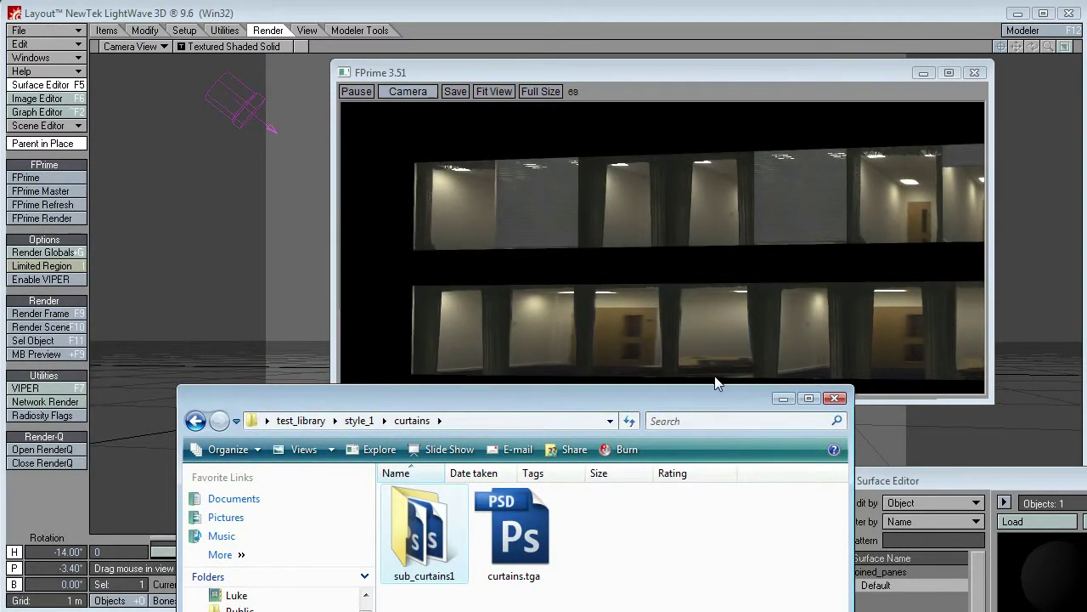
Bring the Explorer window fully into view and go up to the test_library folder to review its style folders.
left_click(429, 552)
left_click_drag(462, 392, 433, 141)
left_click(514, 435)
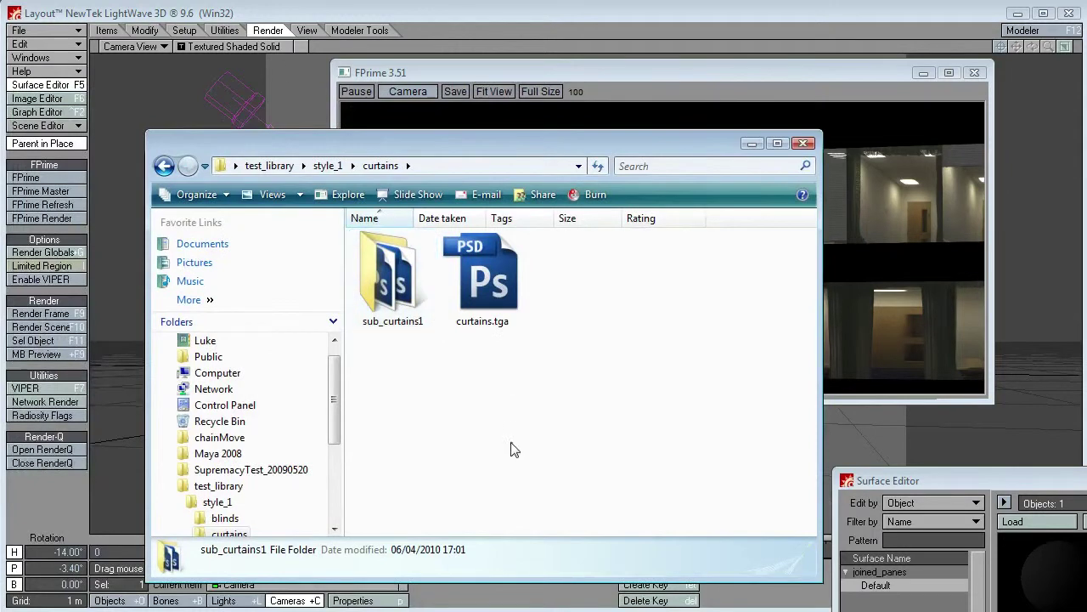
left_click(283, 168)
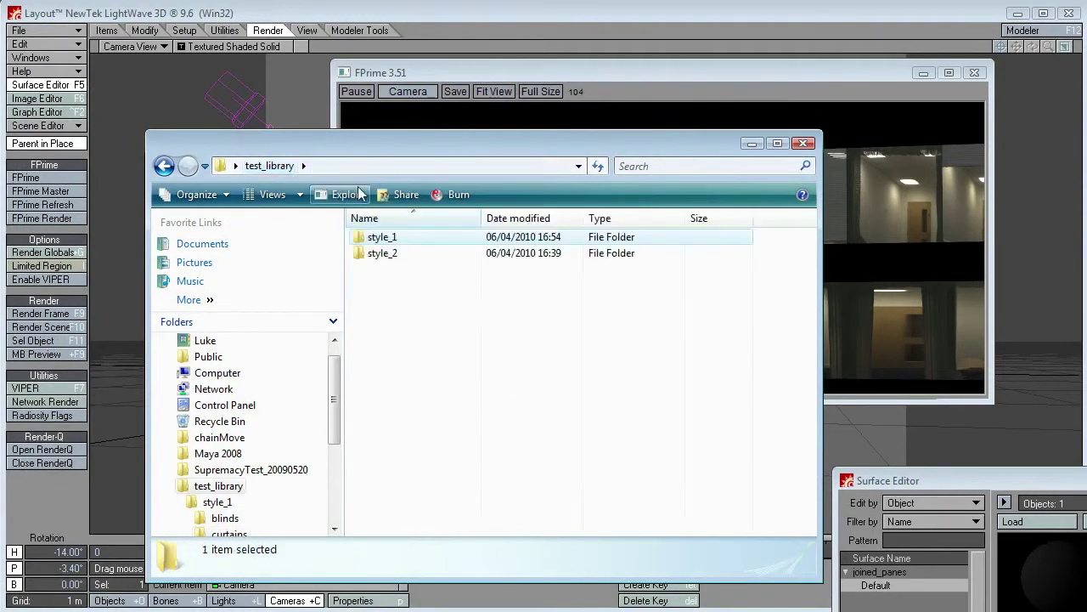
left_click(423, 312)
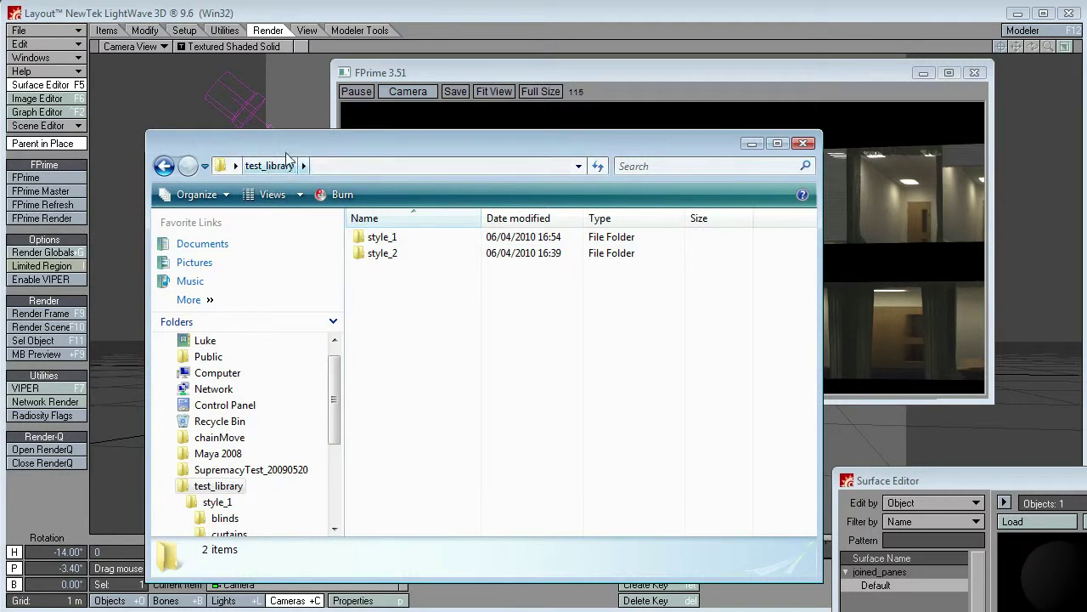
Open the interiors folder inside style_1 and compare its contents with the room interiors in the FPrime preview.
left_click_drag(303, 139, 343, 131)
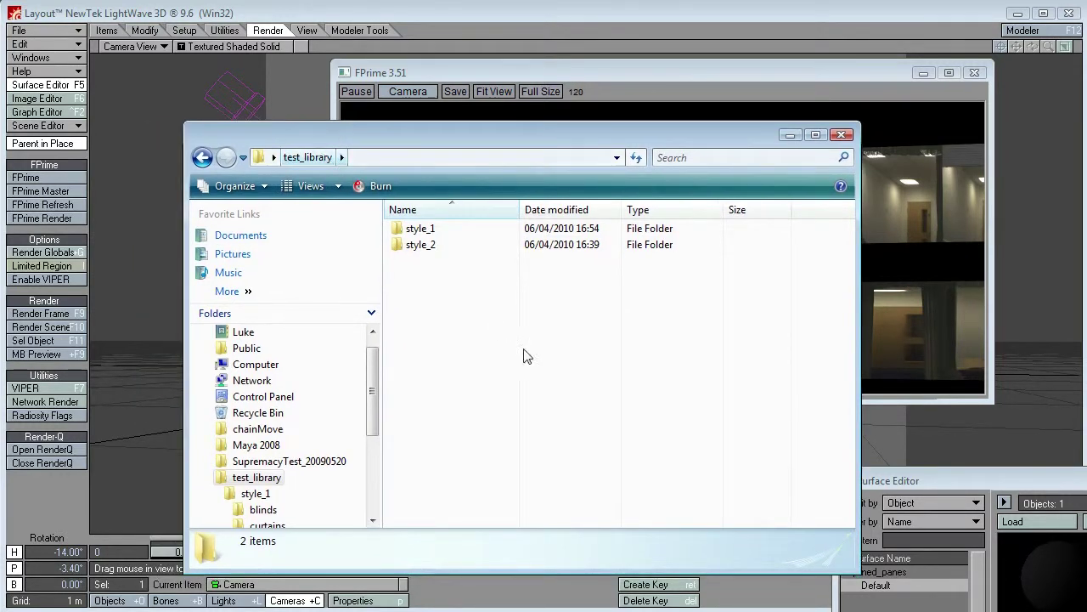
double_click(425, 230)
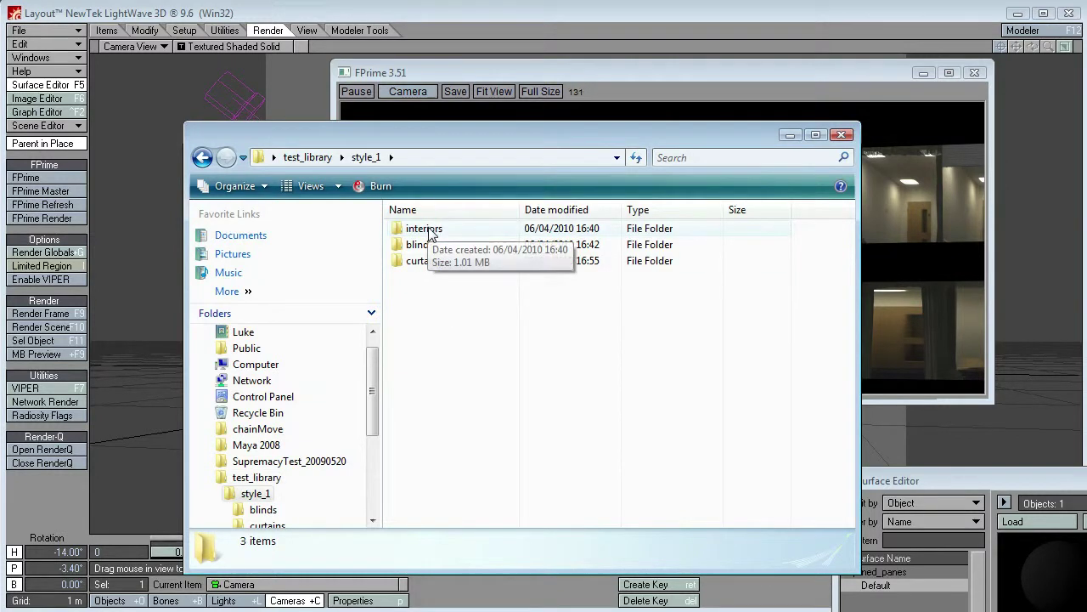
double_click(429, 231)
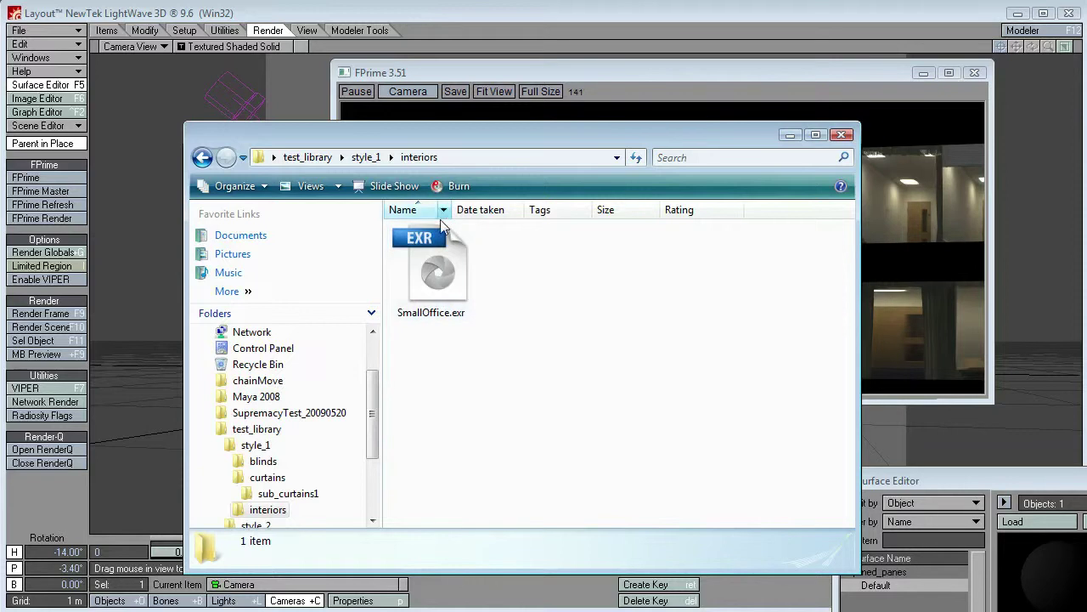
left_click_drag(550, 137, 557, 395)
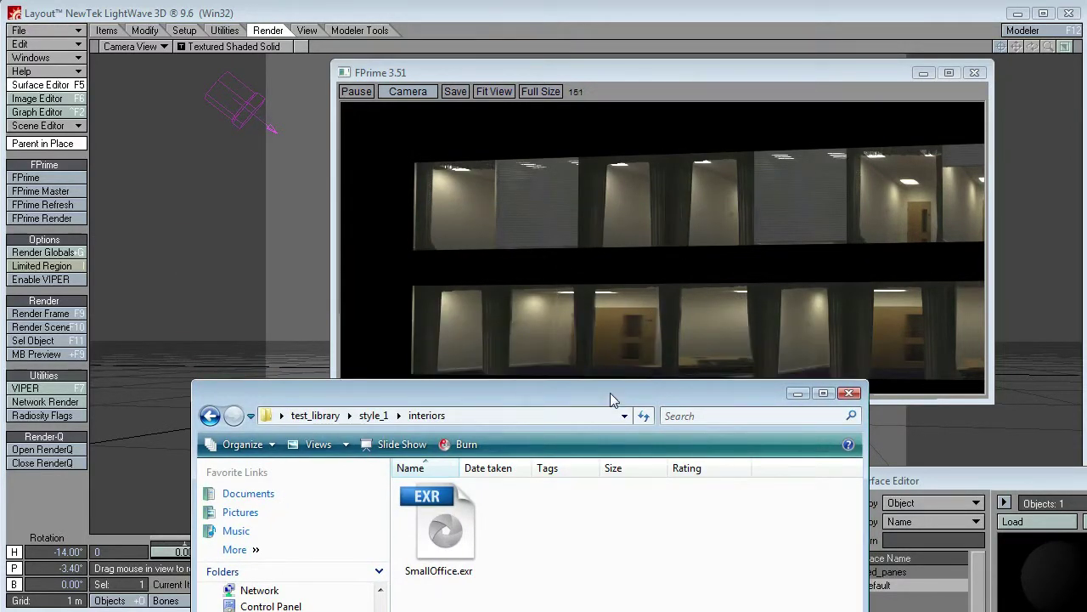
Go back up to style_1 to review its subfolders, and reopen the interiors folder to examine its contents.
left_click_drag(610, 392, 551, 120)
left_click(329, 140)
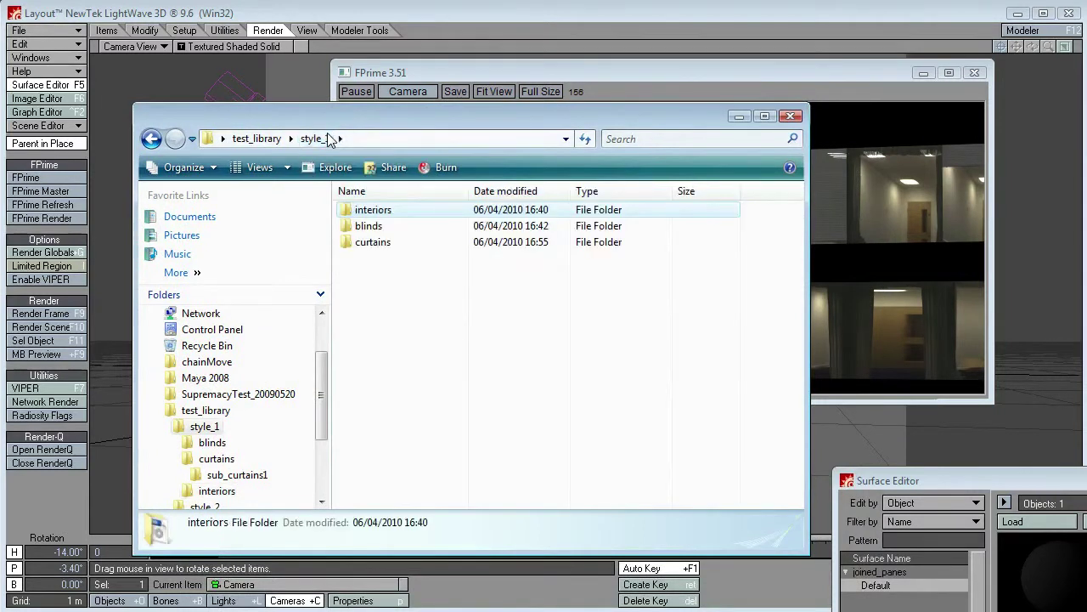
left_click_drag(432, 308, 366, 203)
left_click(369, 225)
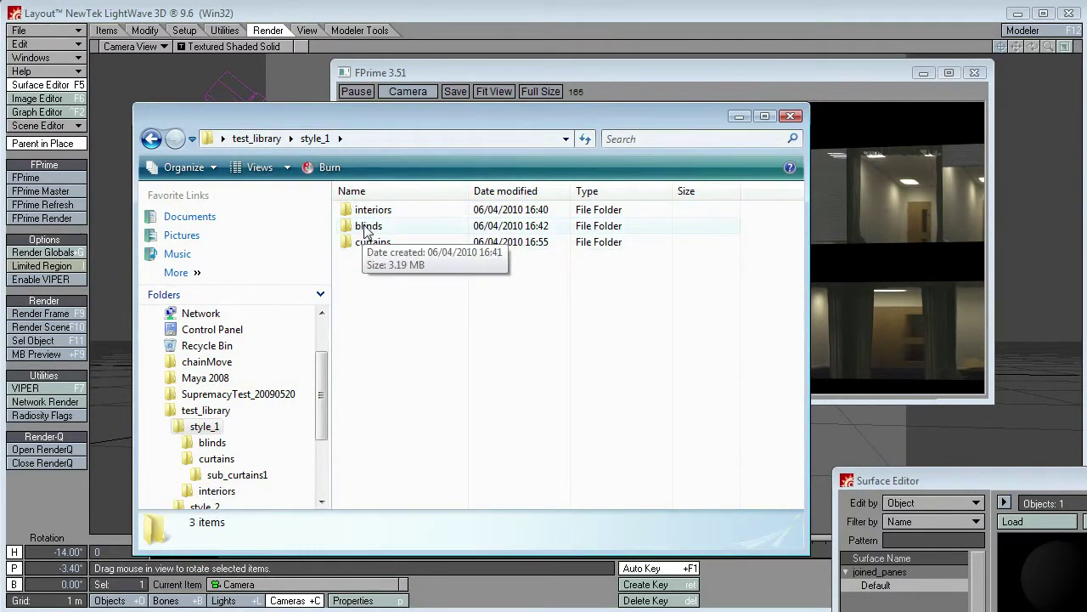
double_click(378, 211)
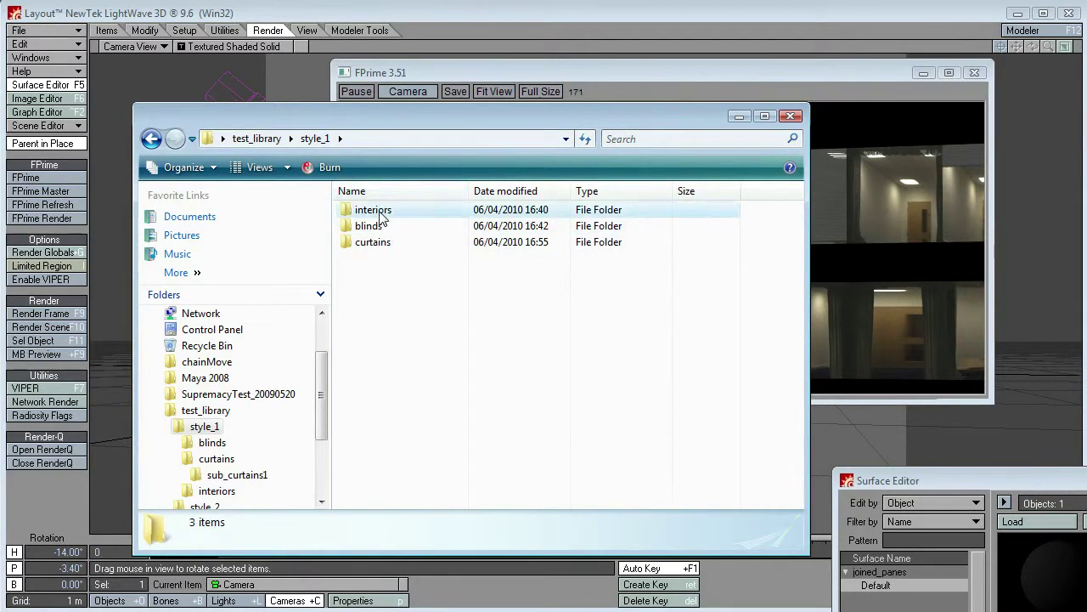
right_click(483, 240)
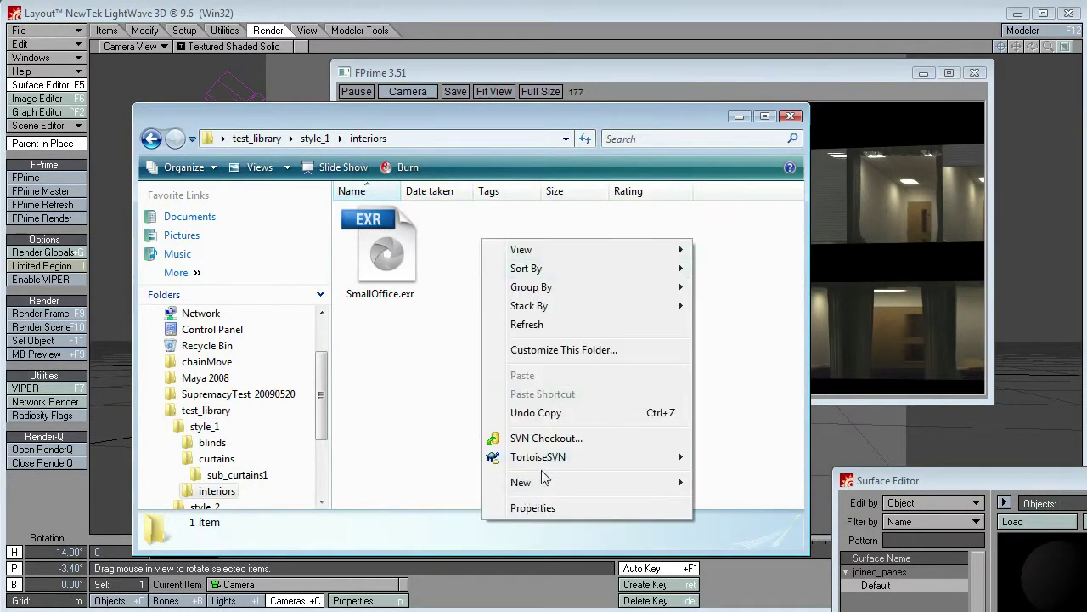
left_click(390, 384)
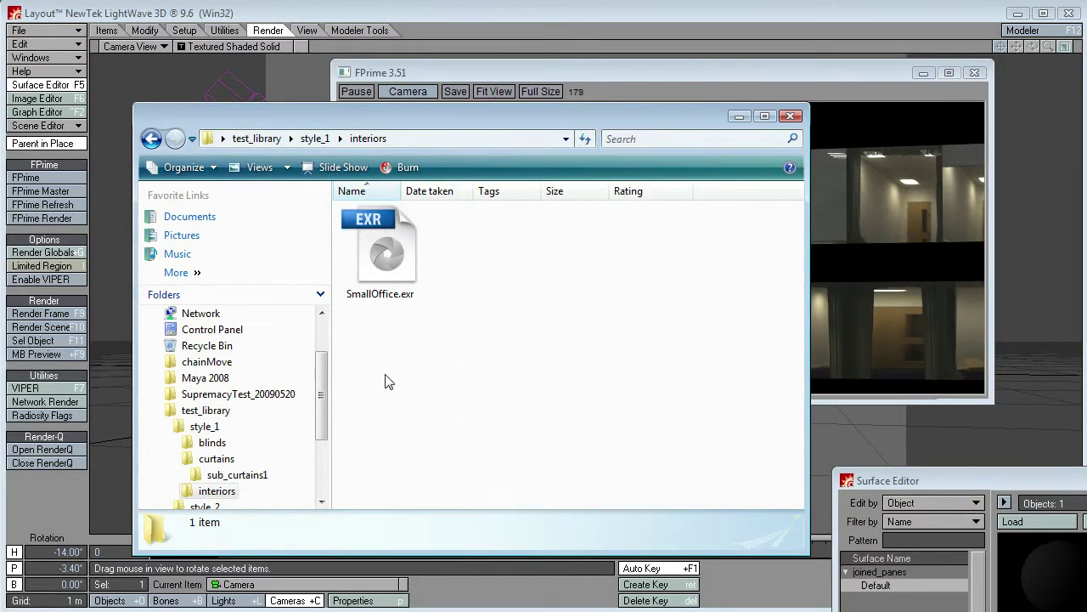
Return to the style_1 folder and compare its interiors, blinds and curtains folders with the panes in the FPrime preview.
left_click(314, 137)
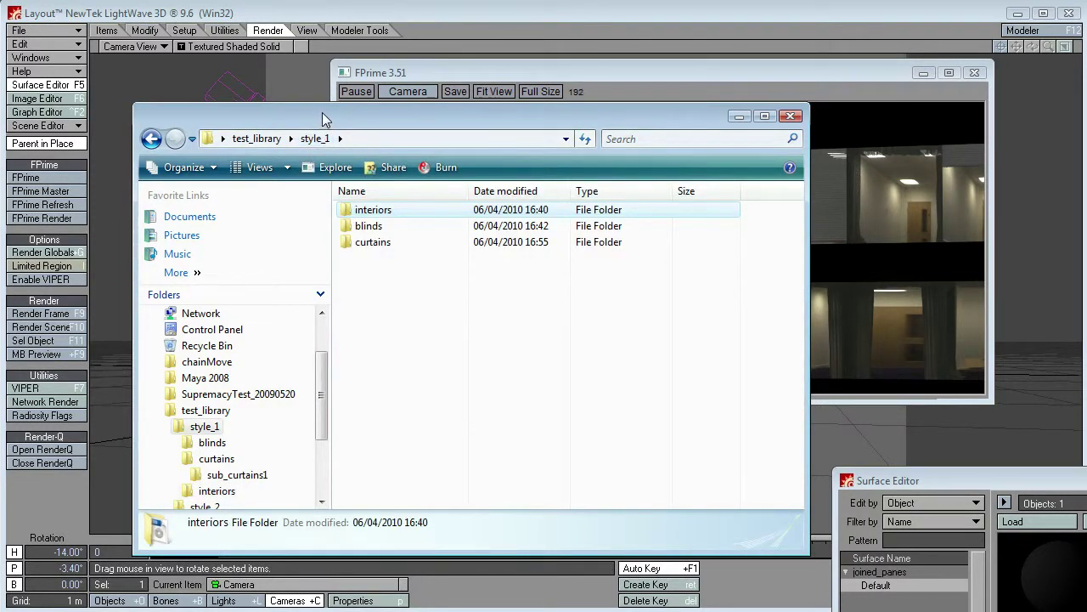
left_click(398, 294)
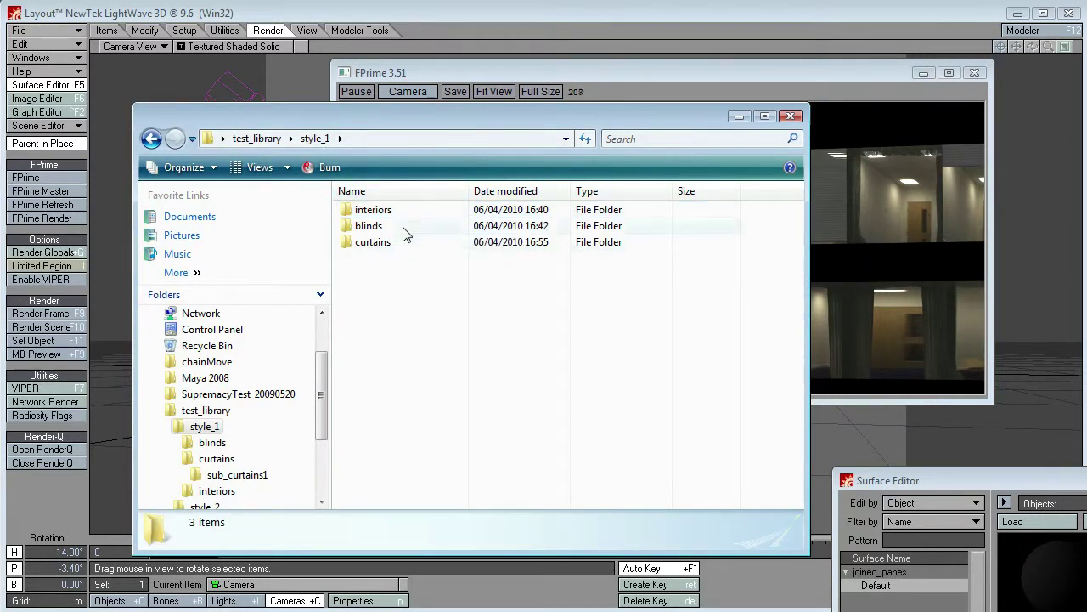
double_click(369, 226)
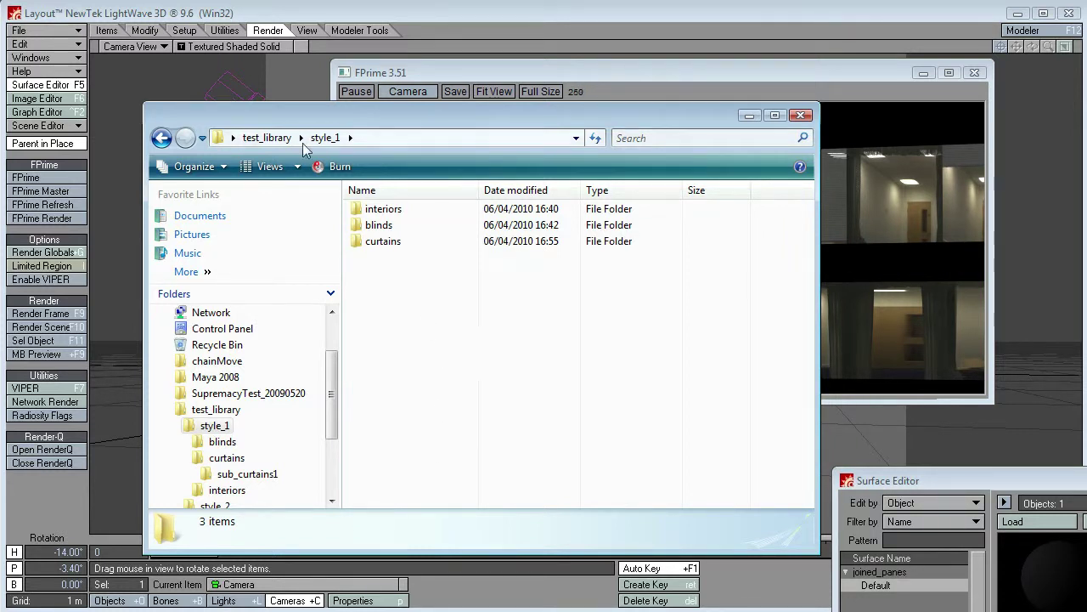
left_click_drag(302, 114, 307, 413)
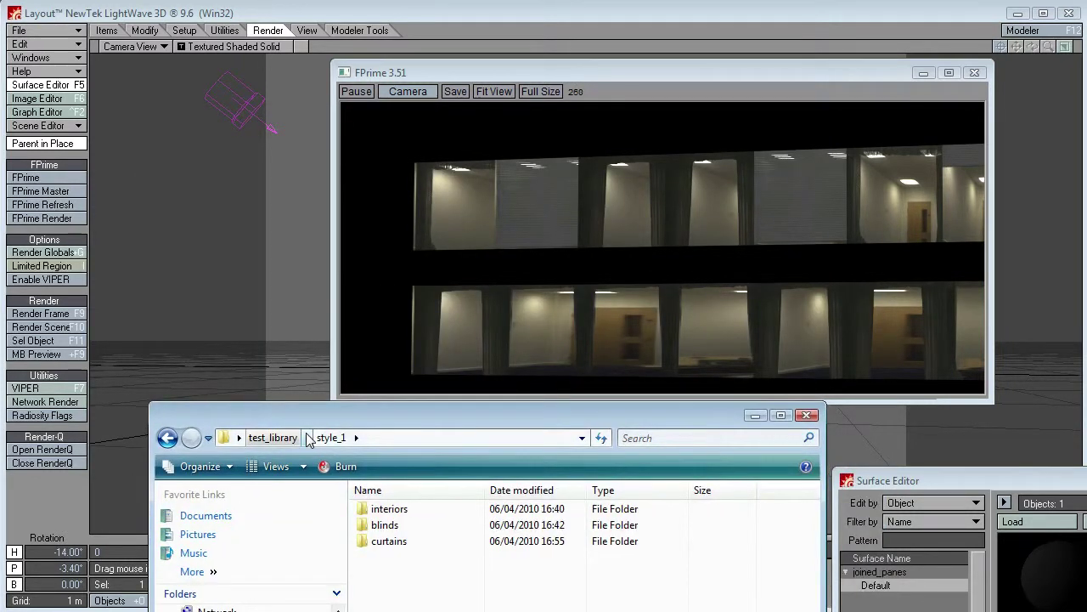